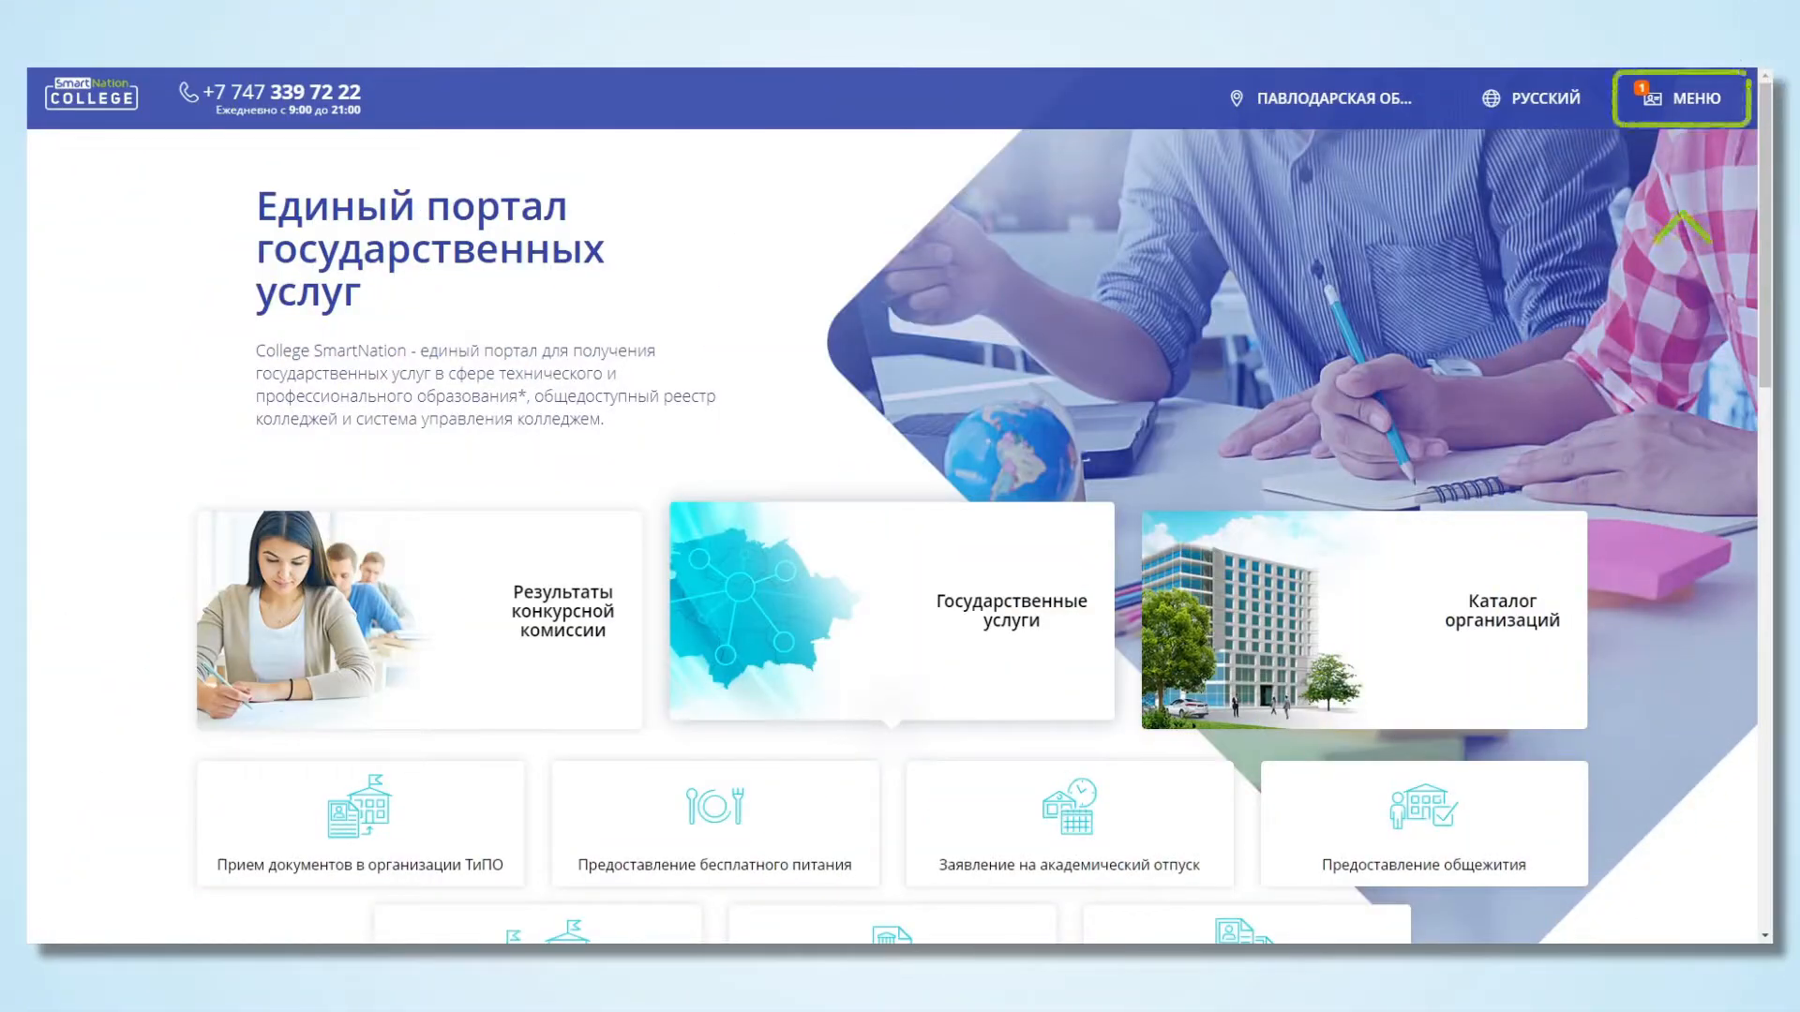
Step: Go to the student's exams list and open the ticket-based Русский язык exam dated 14.12.2020 11:30
click(1701, 103)
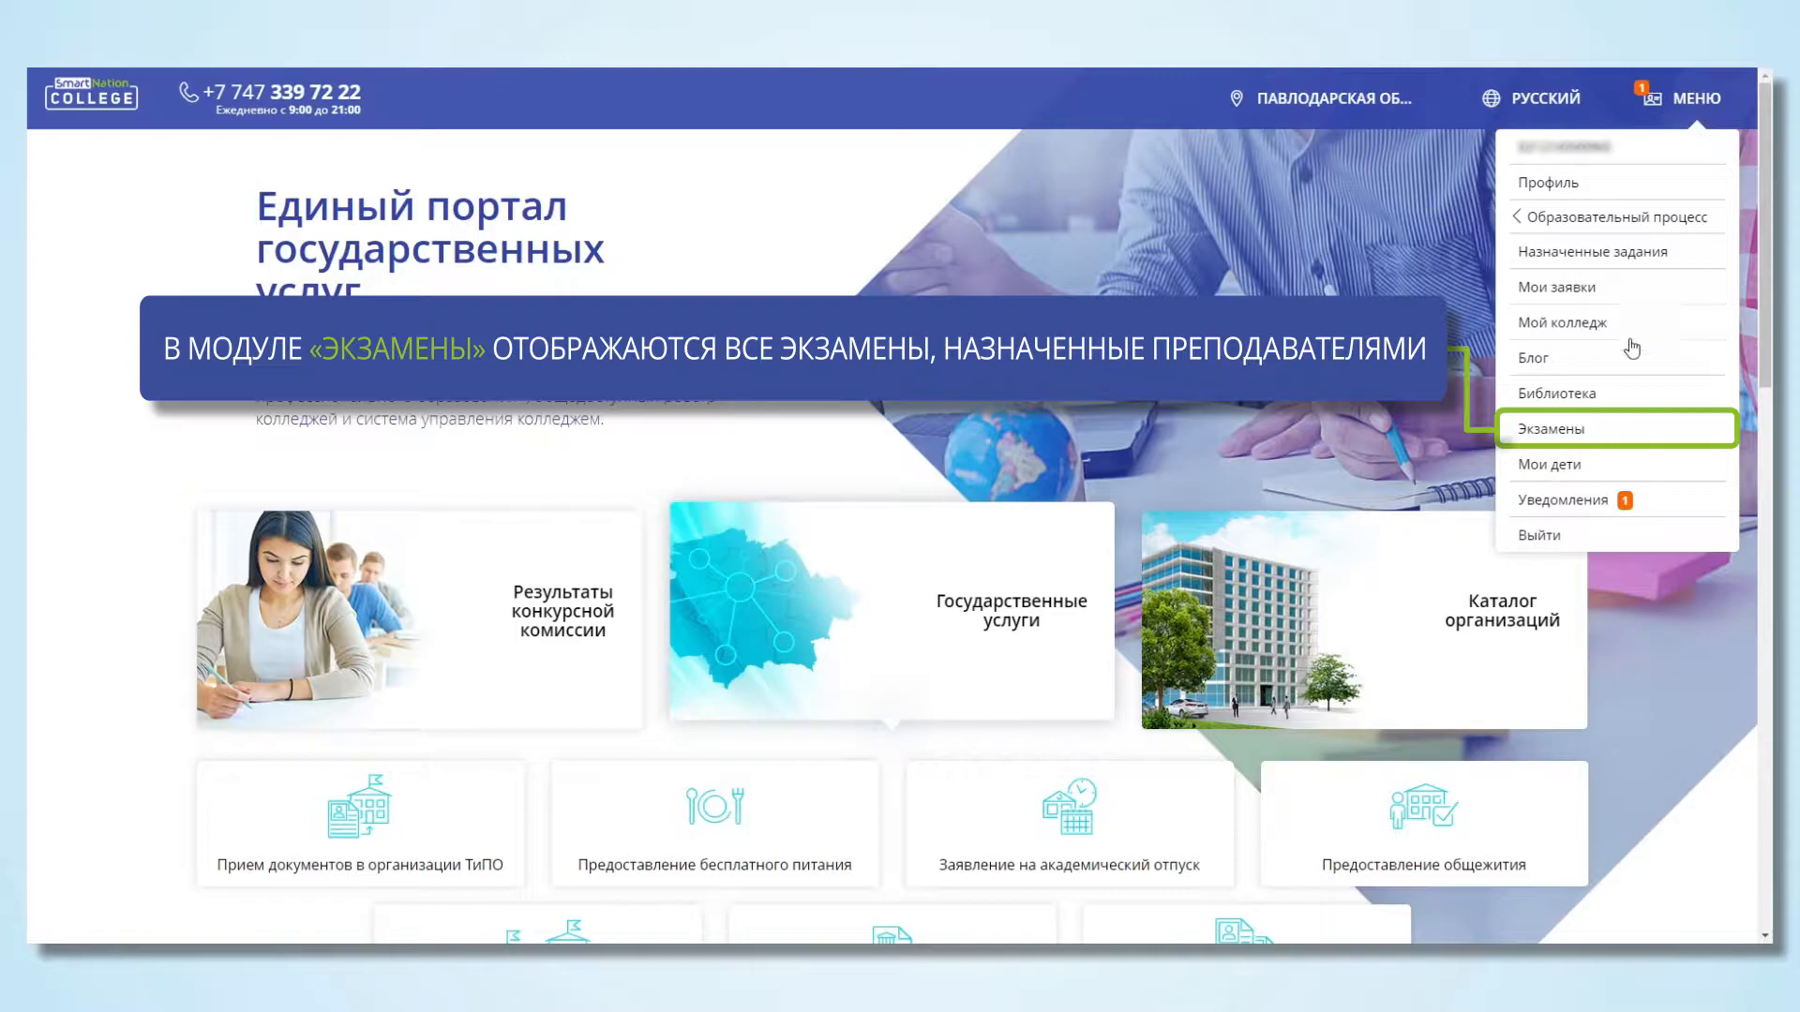
click(1605, 428)
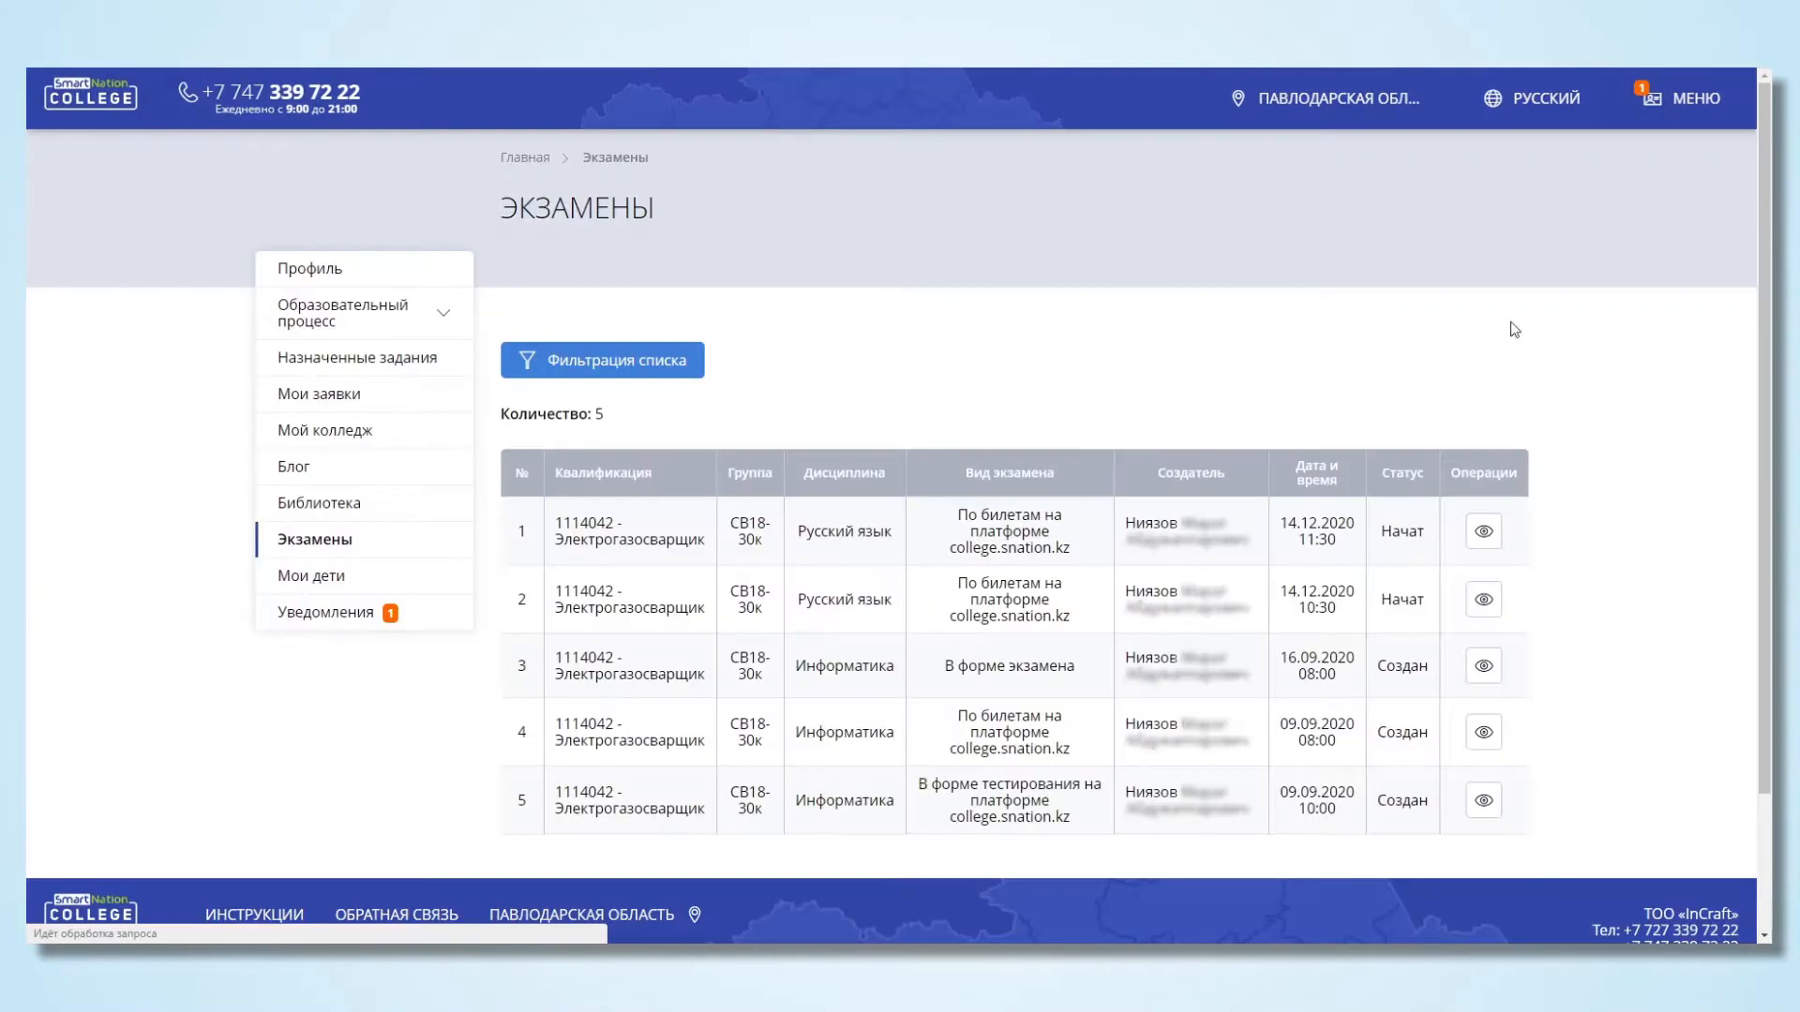
scroll(1594, 272, down, 2)
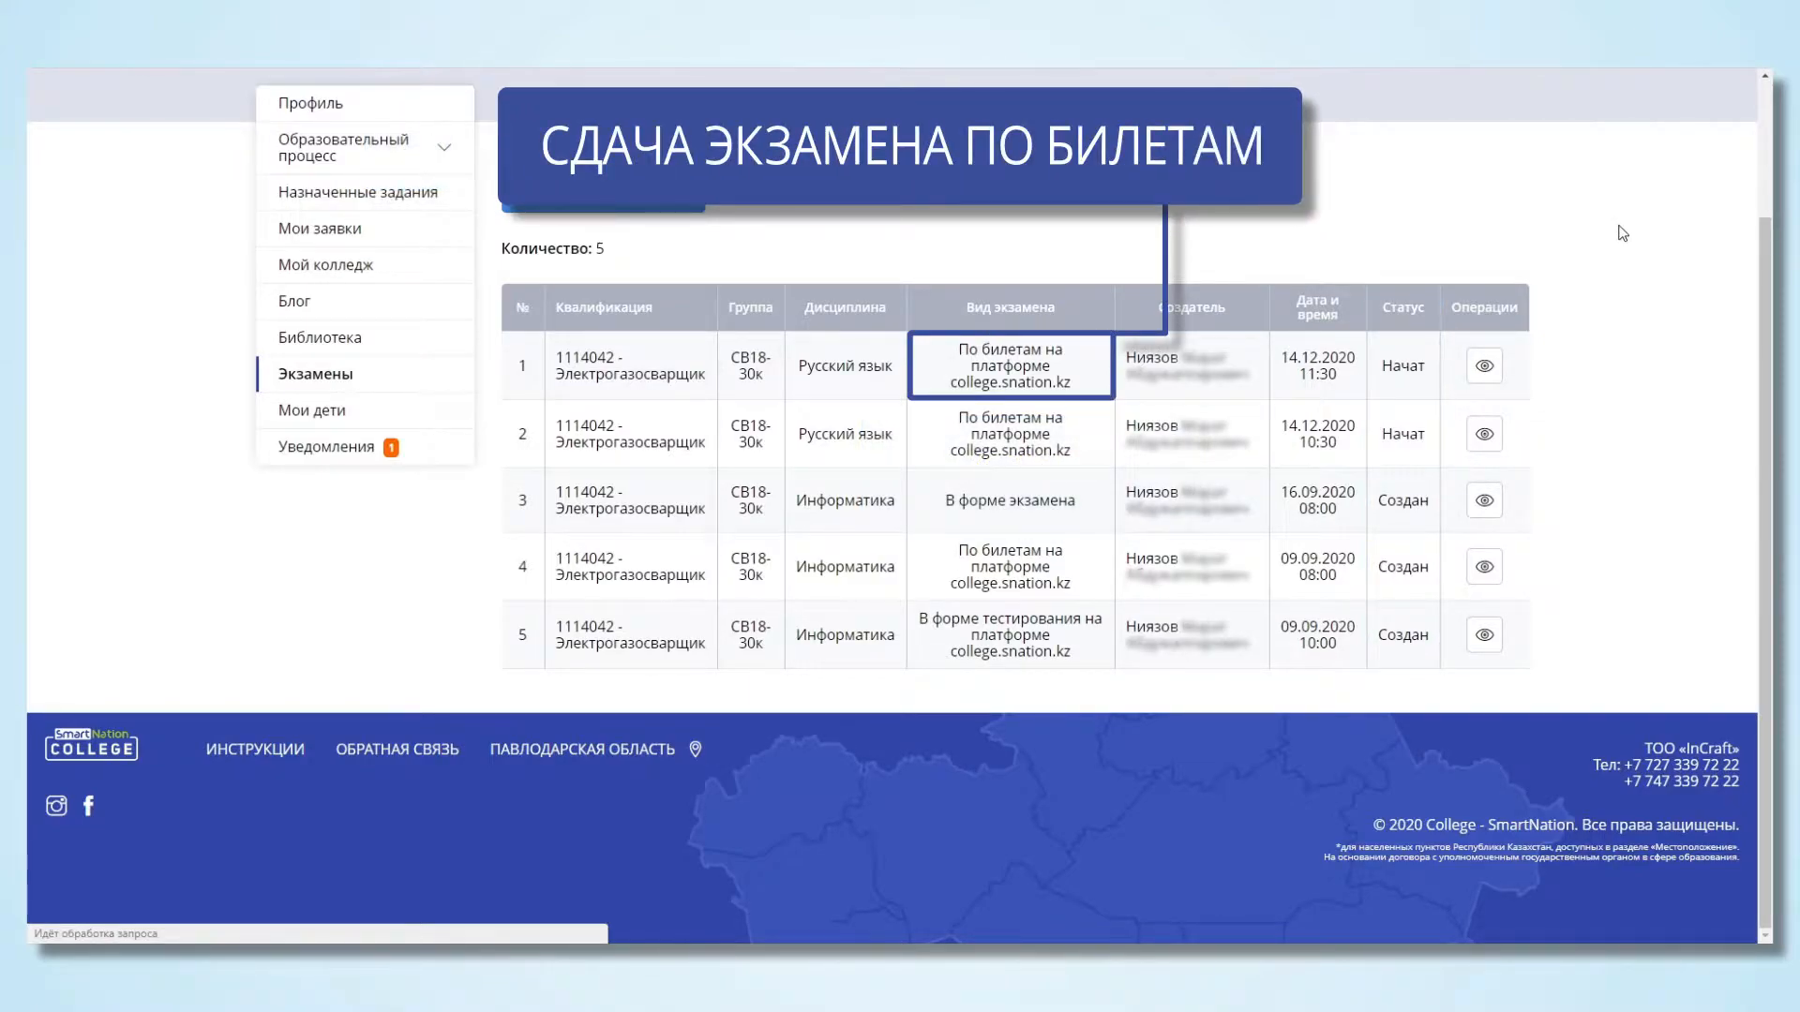
click(1484, 366)
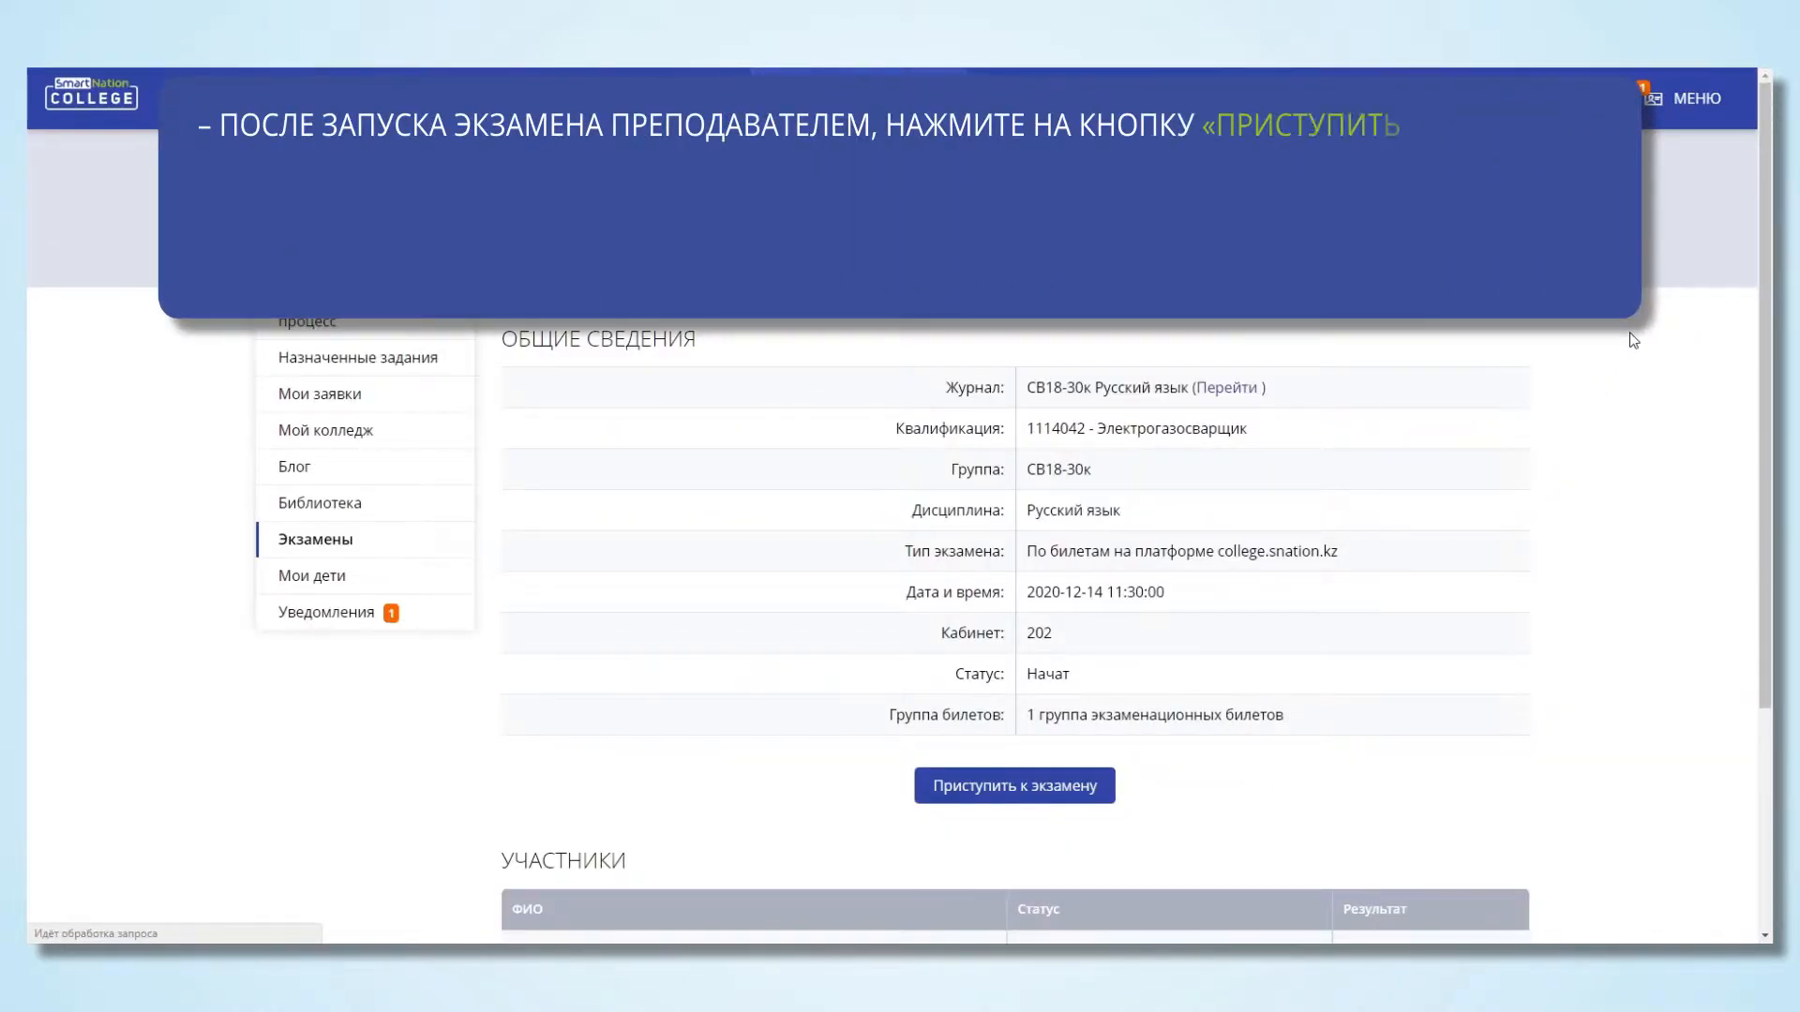
Step: Proceed to the ticket-based exam from its details page and start it
scroll(1629, 331, down, 3)
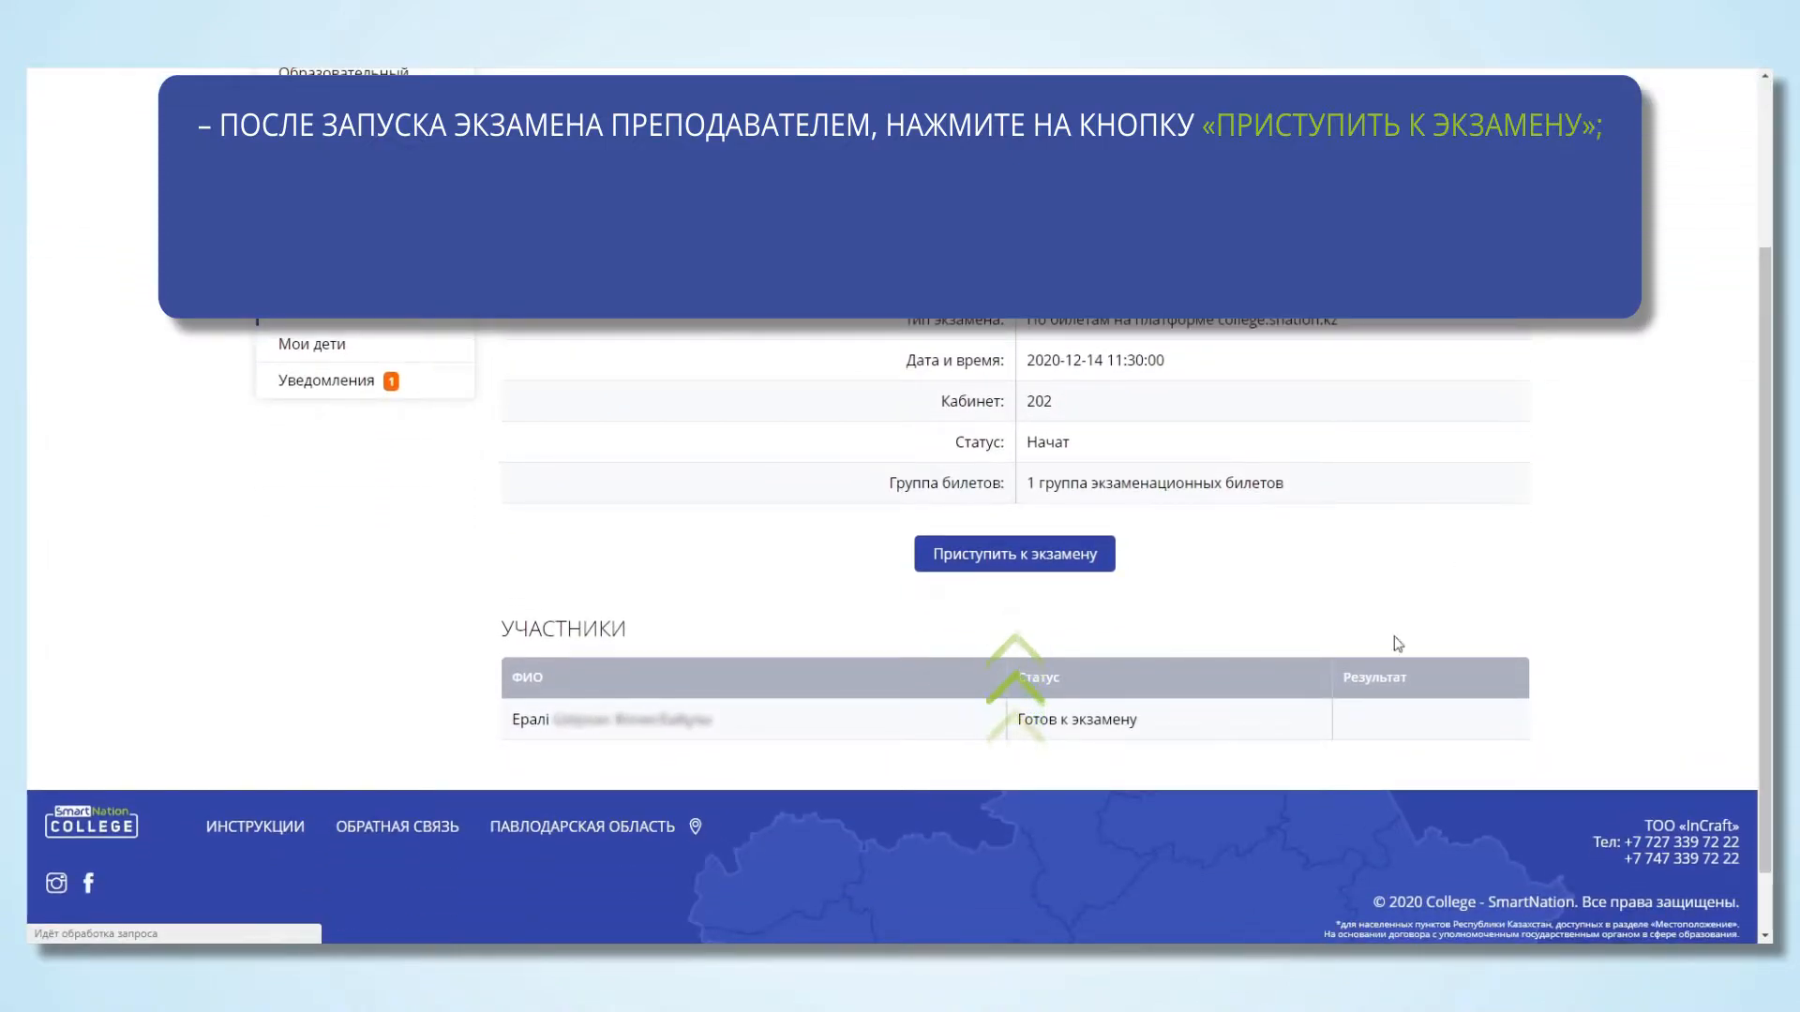
click(1053, 555)
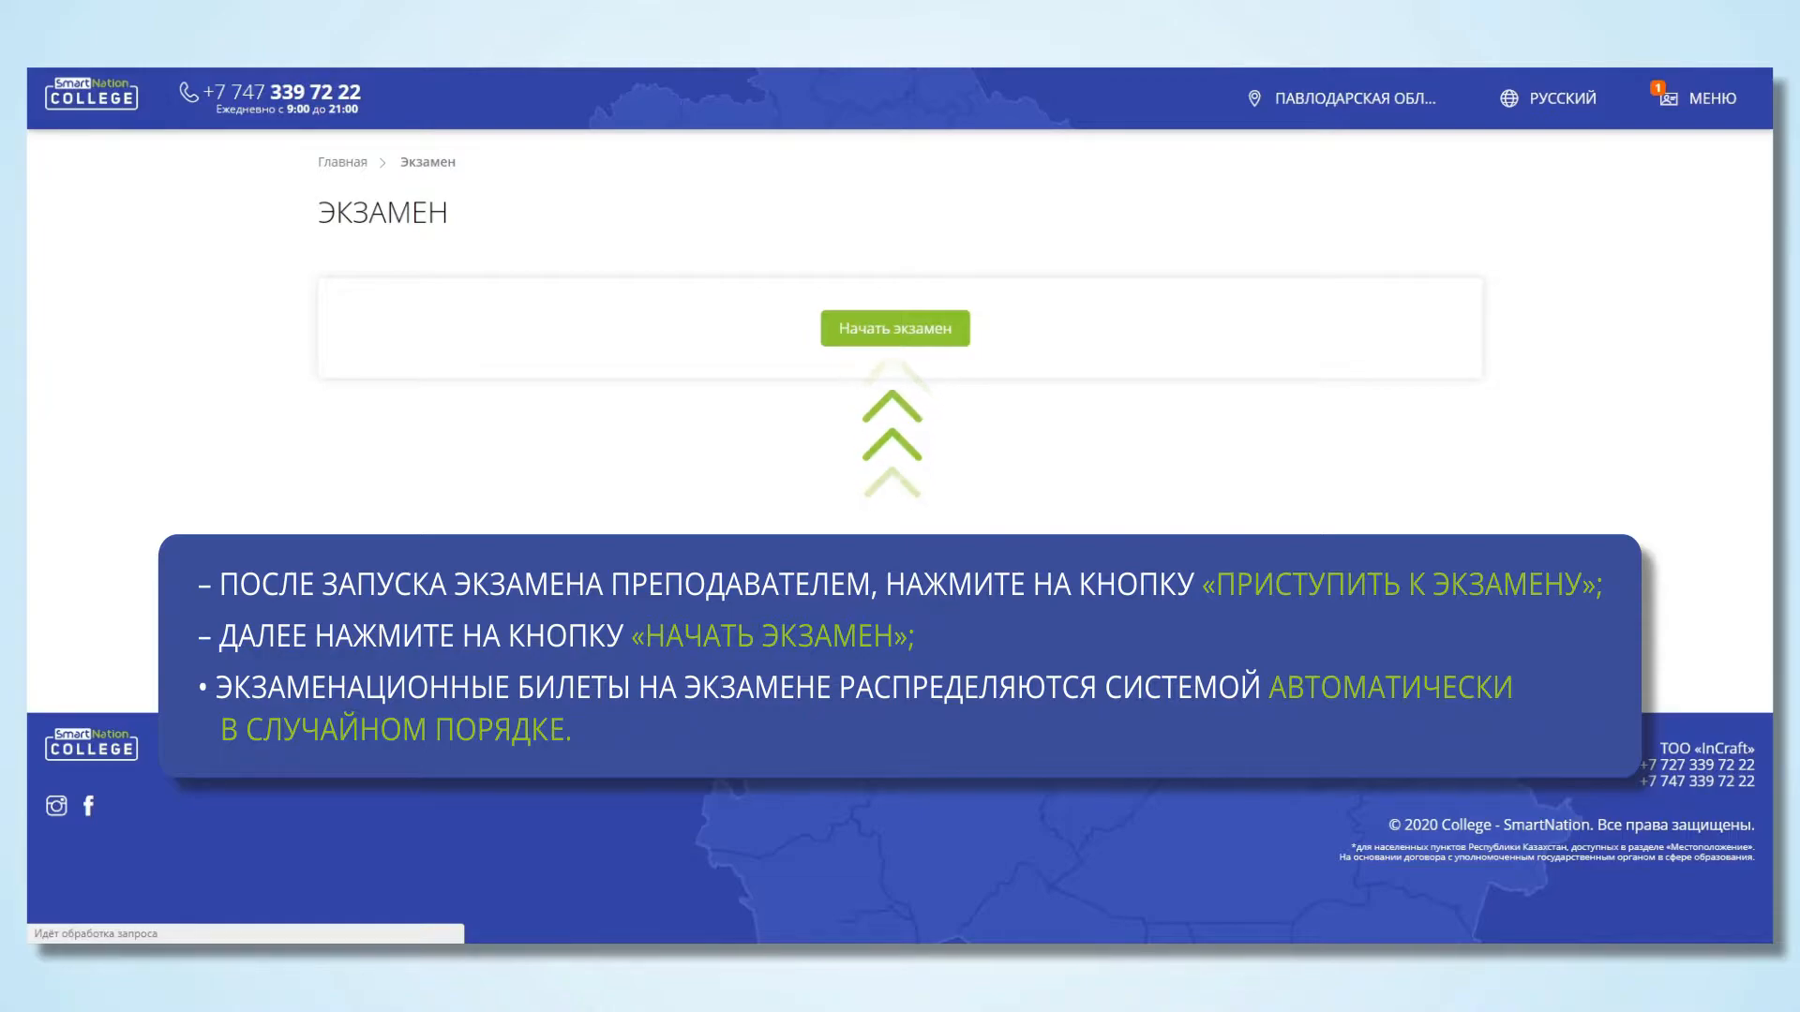
click(914, 328)
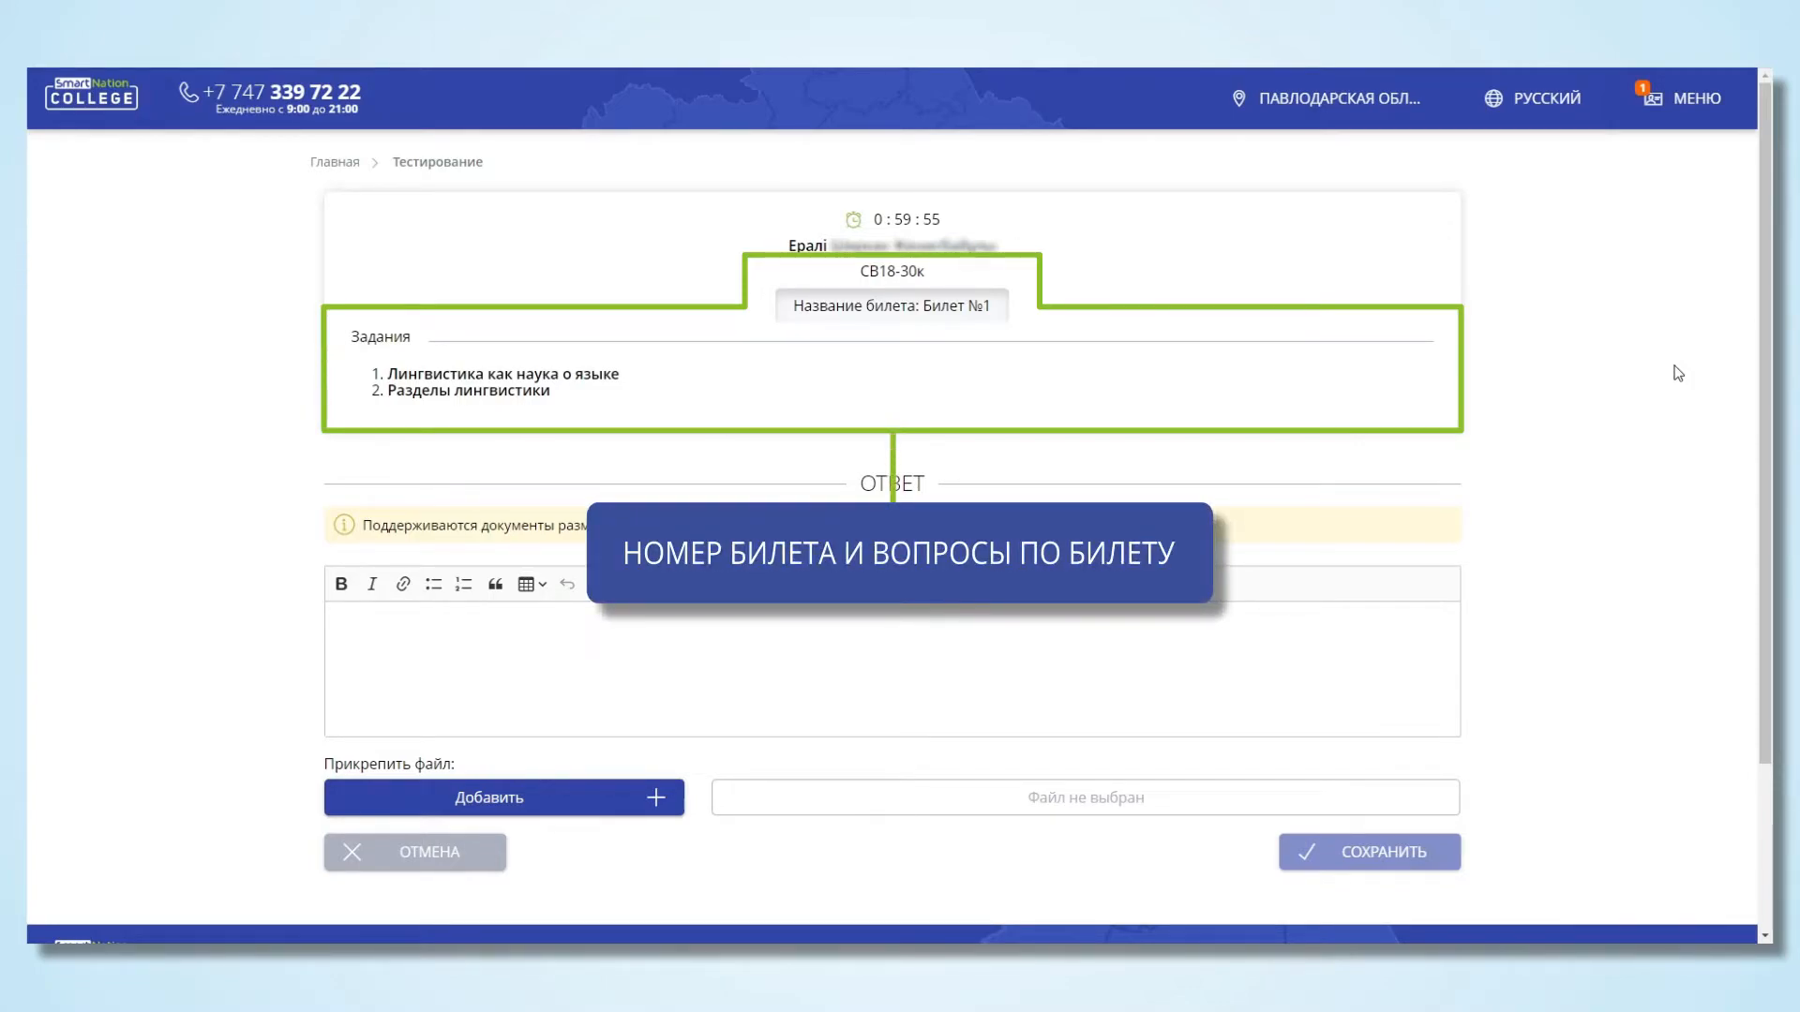
Step: Write the answer to the Билет №1 questions on linguistics and its branches, ending with the definition of Культура речи
scroll(1678, 373, down, 3)
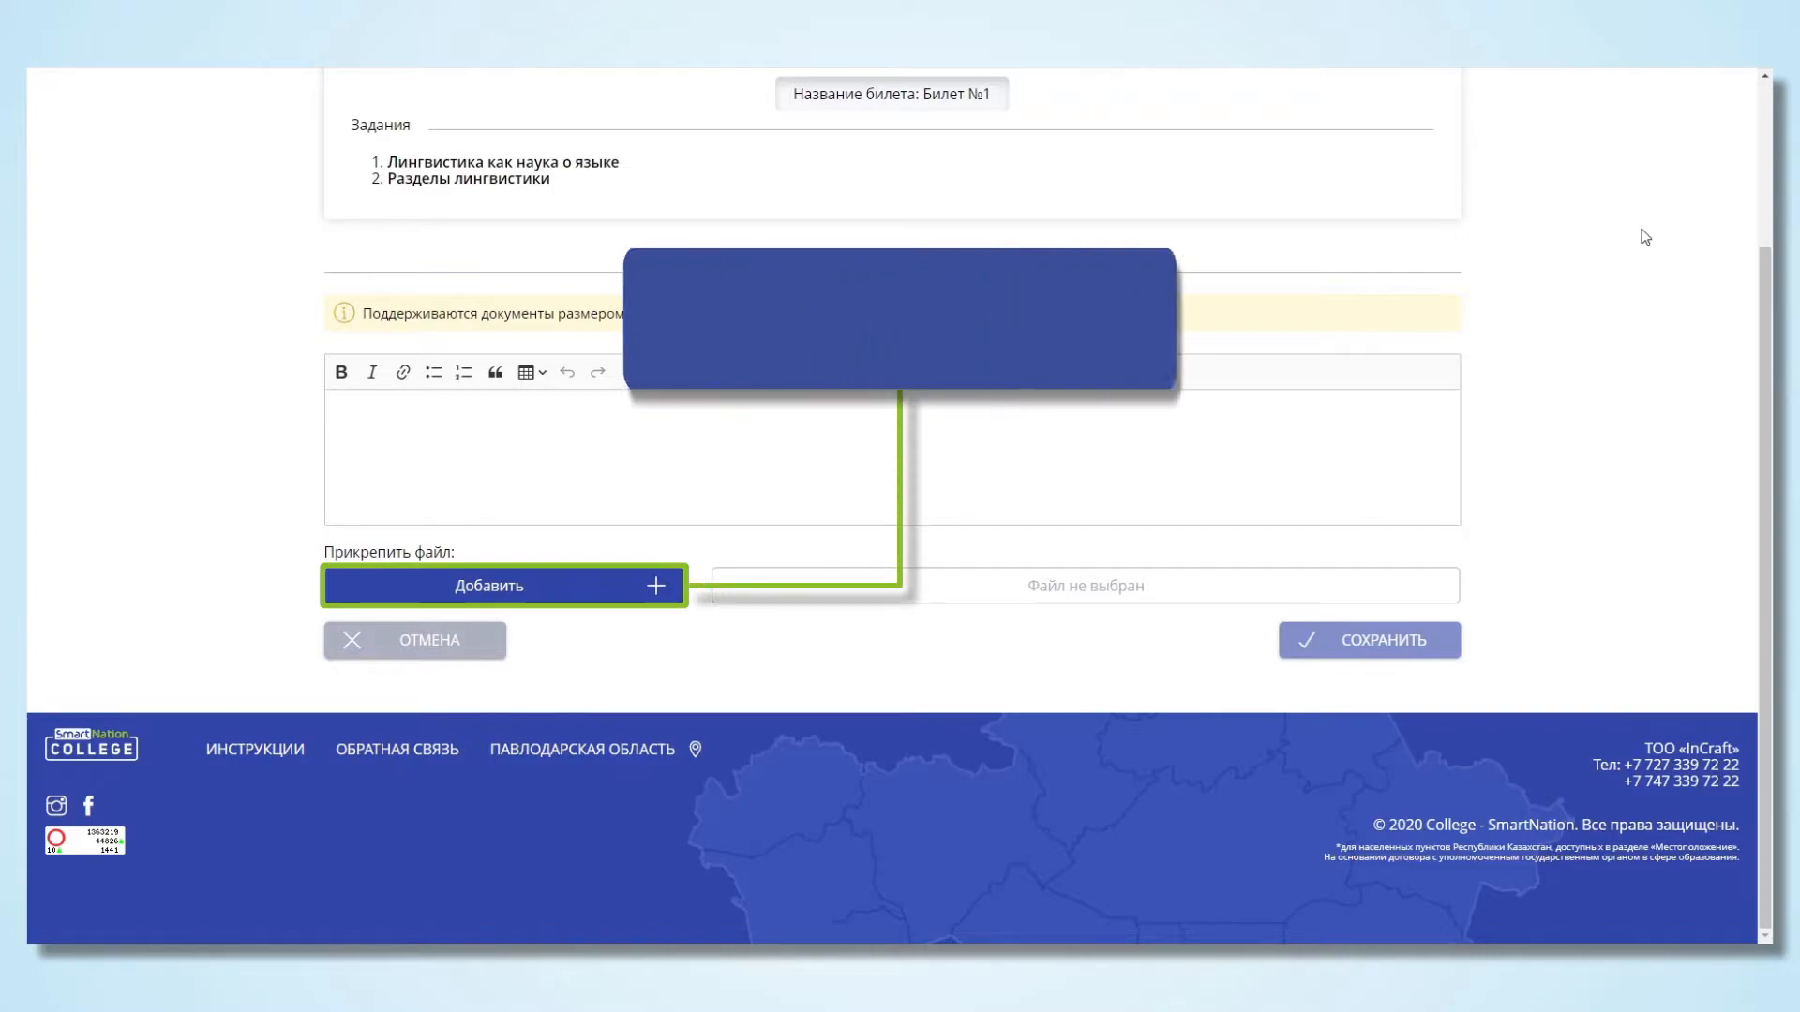
click(440, 406)
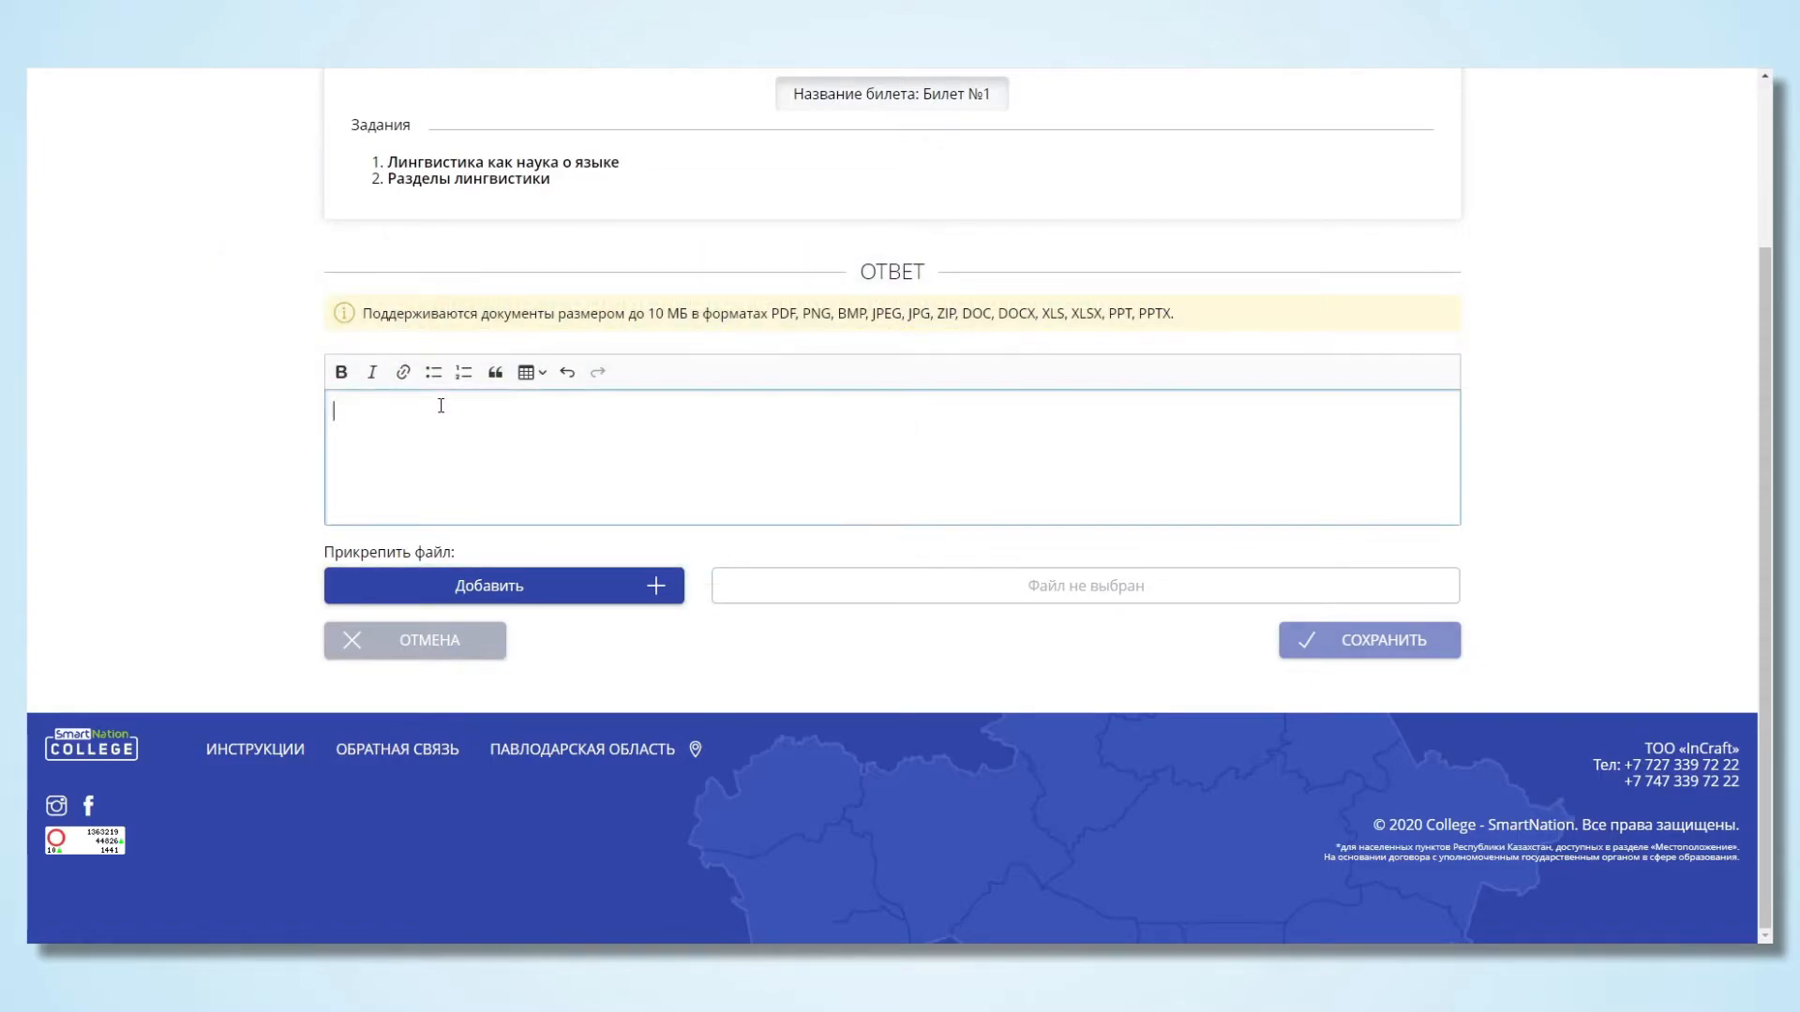
text(1.)
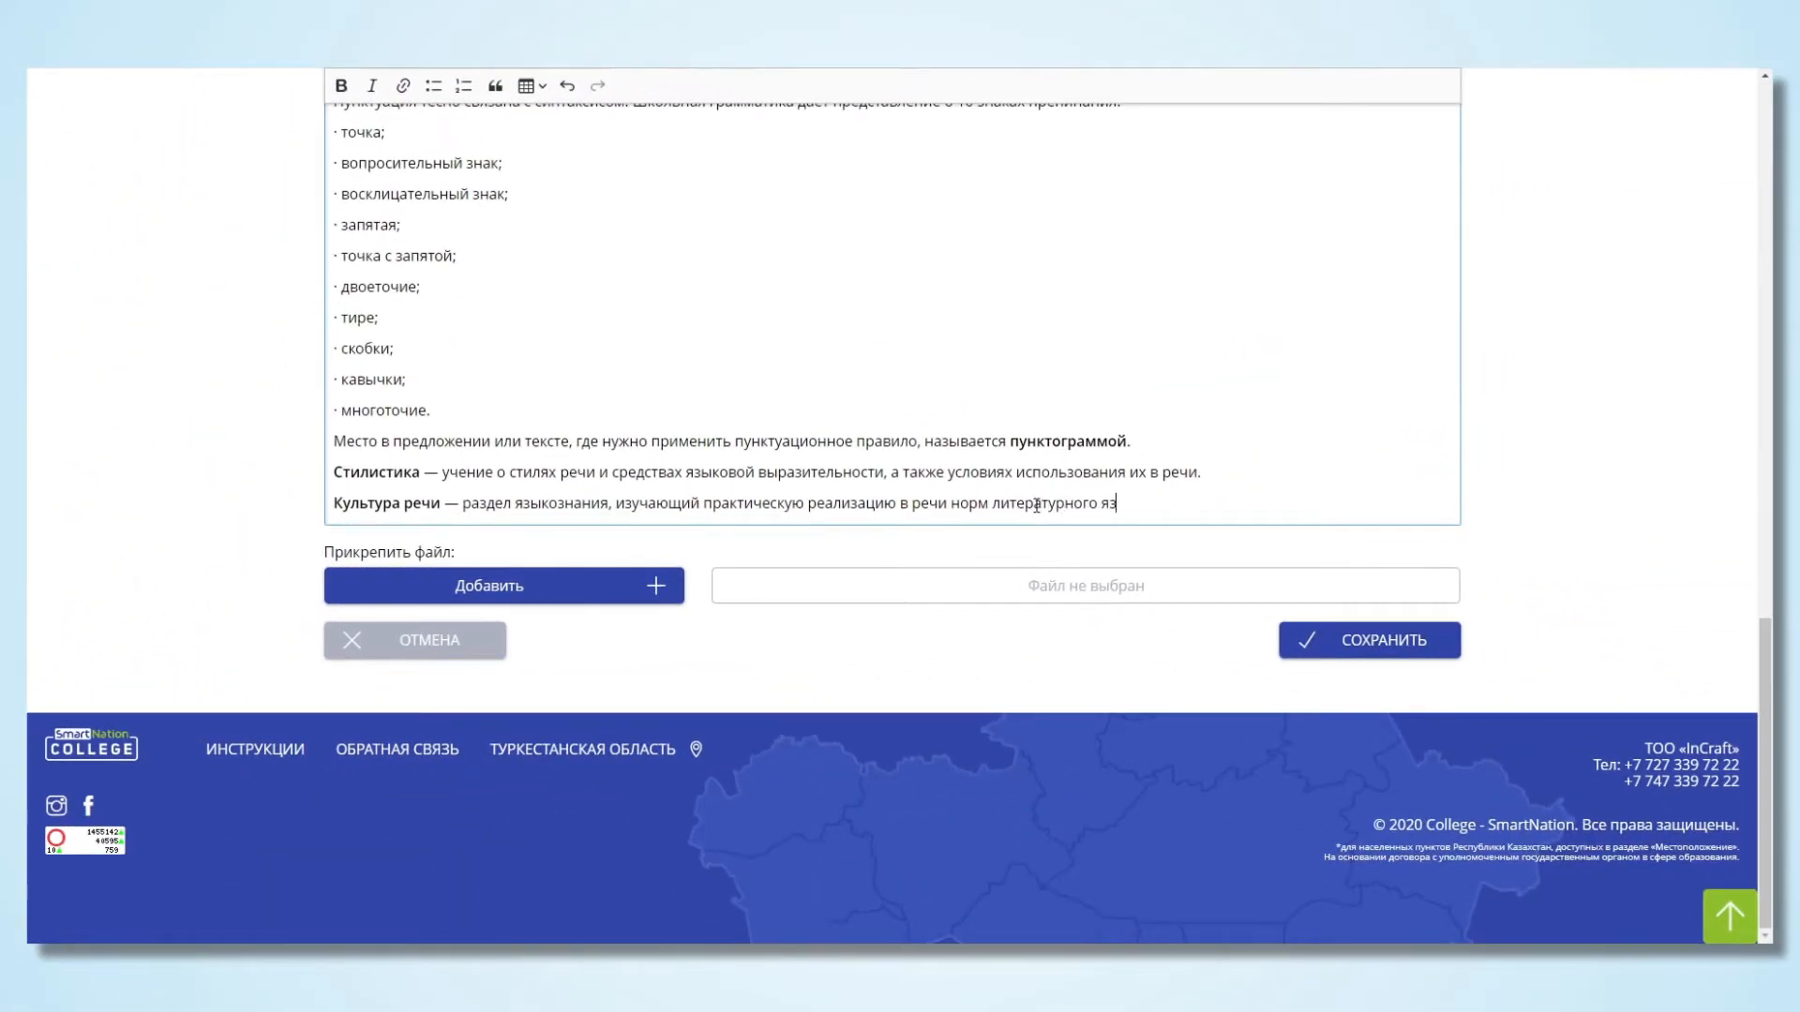
click(210, 567)
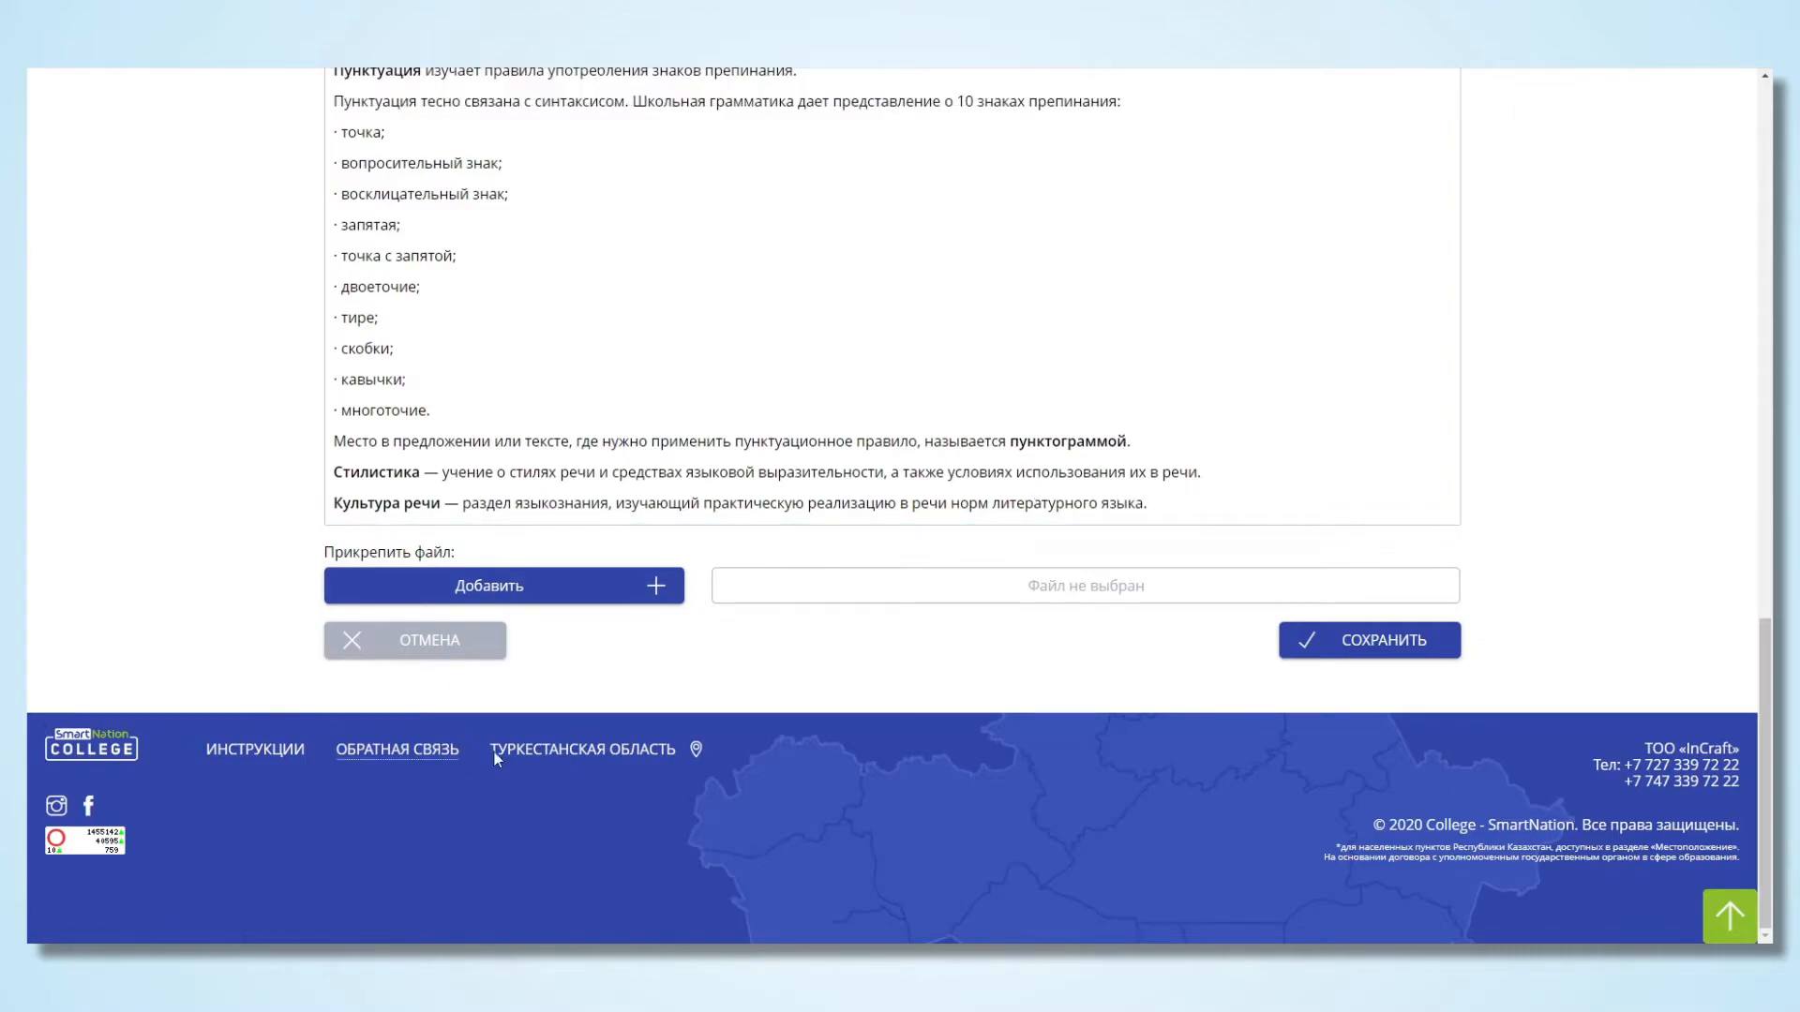
Step: Attach the file Ответ на билет.jpg to the answer, then save and confirm the submission
click(621, 590)
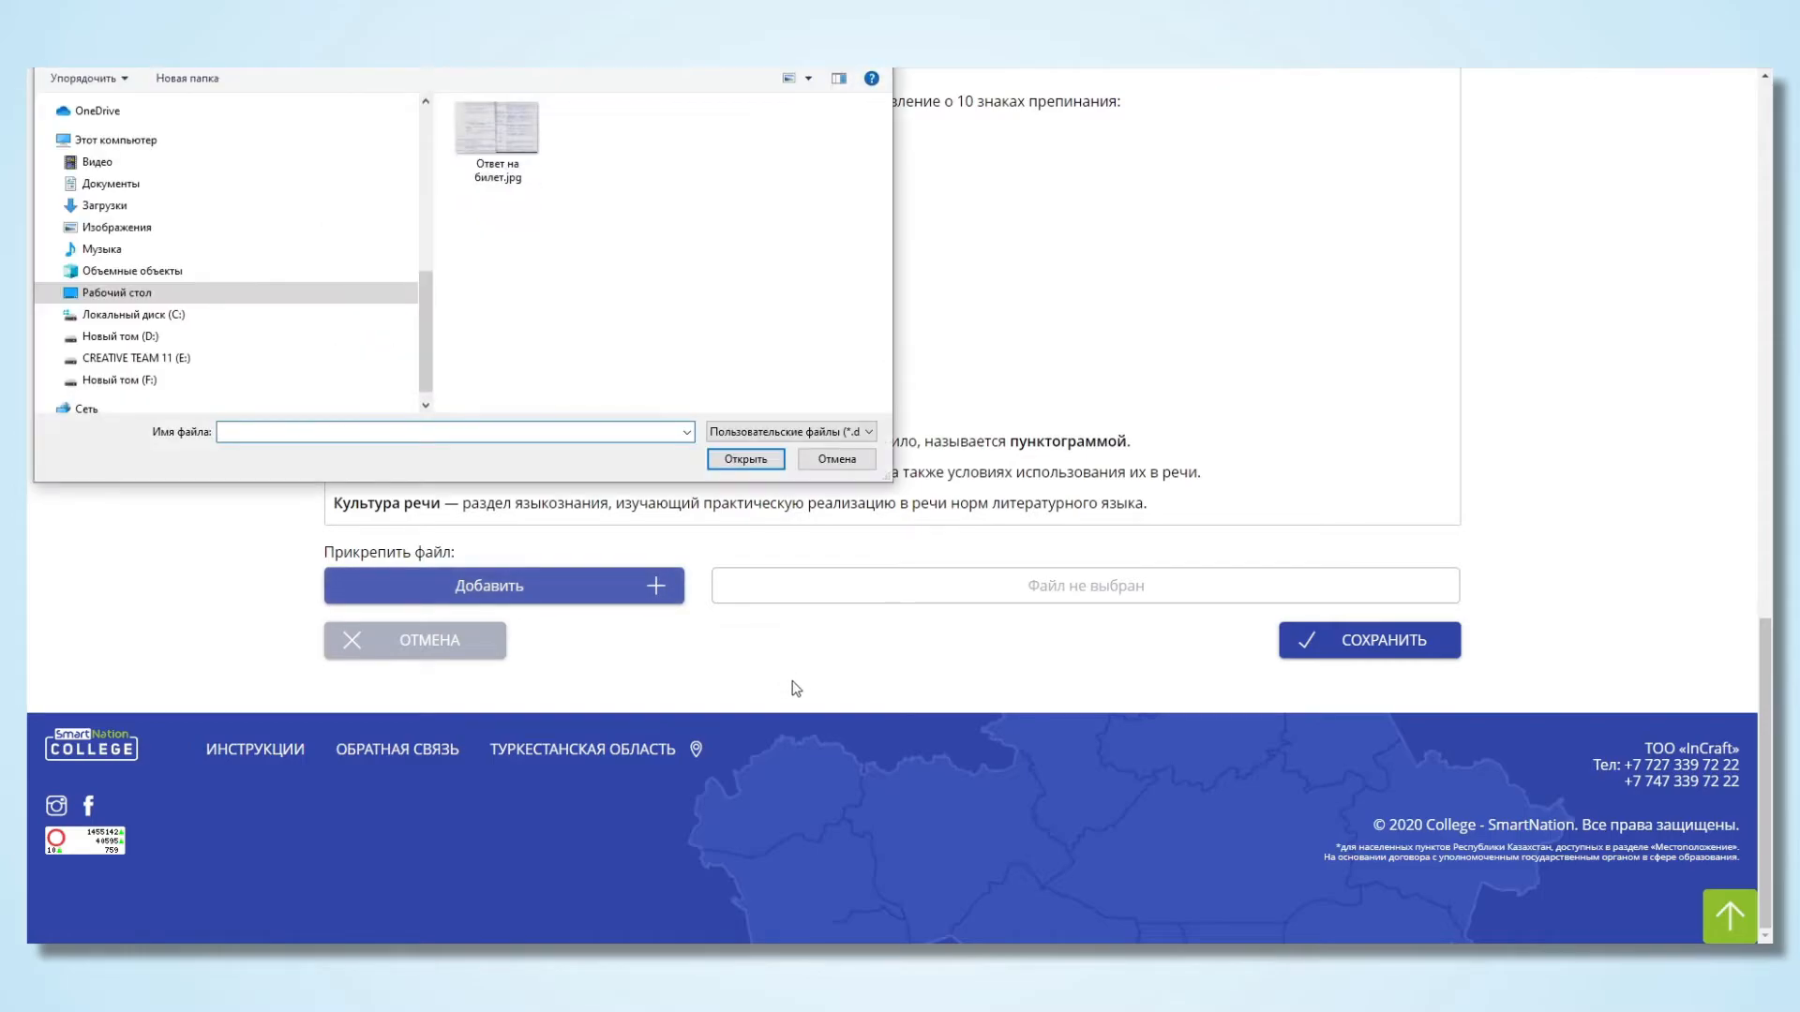
double_click(497, 131)
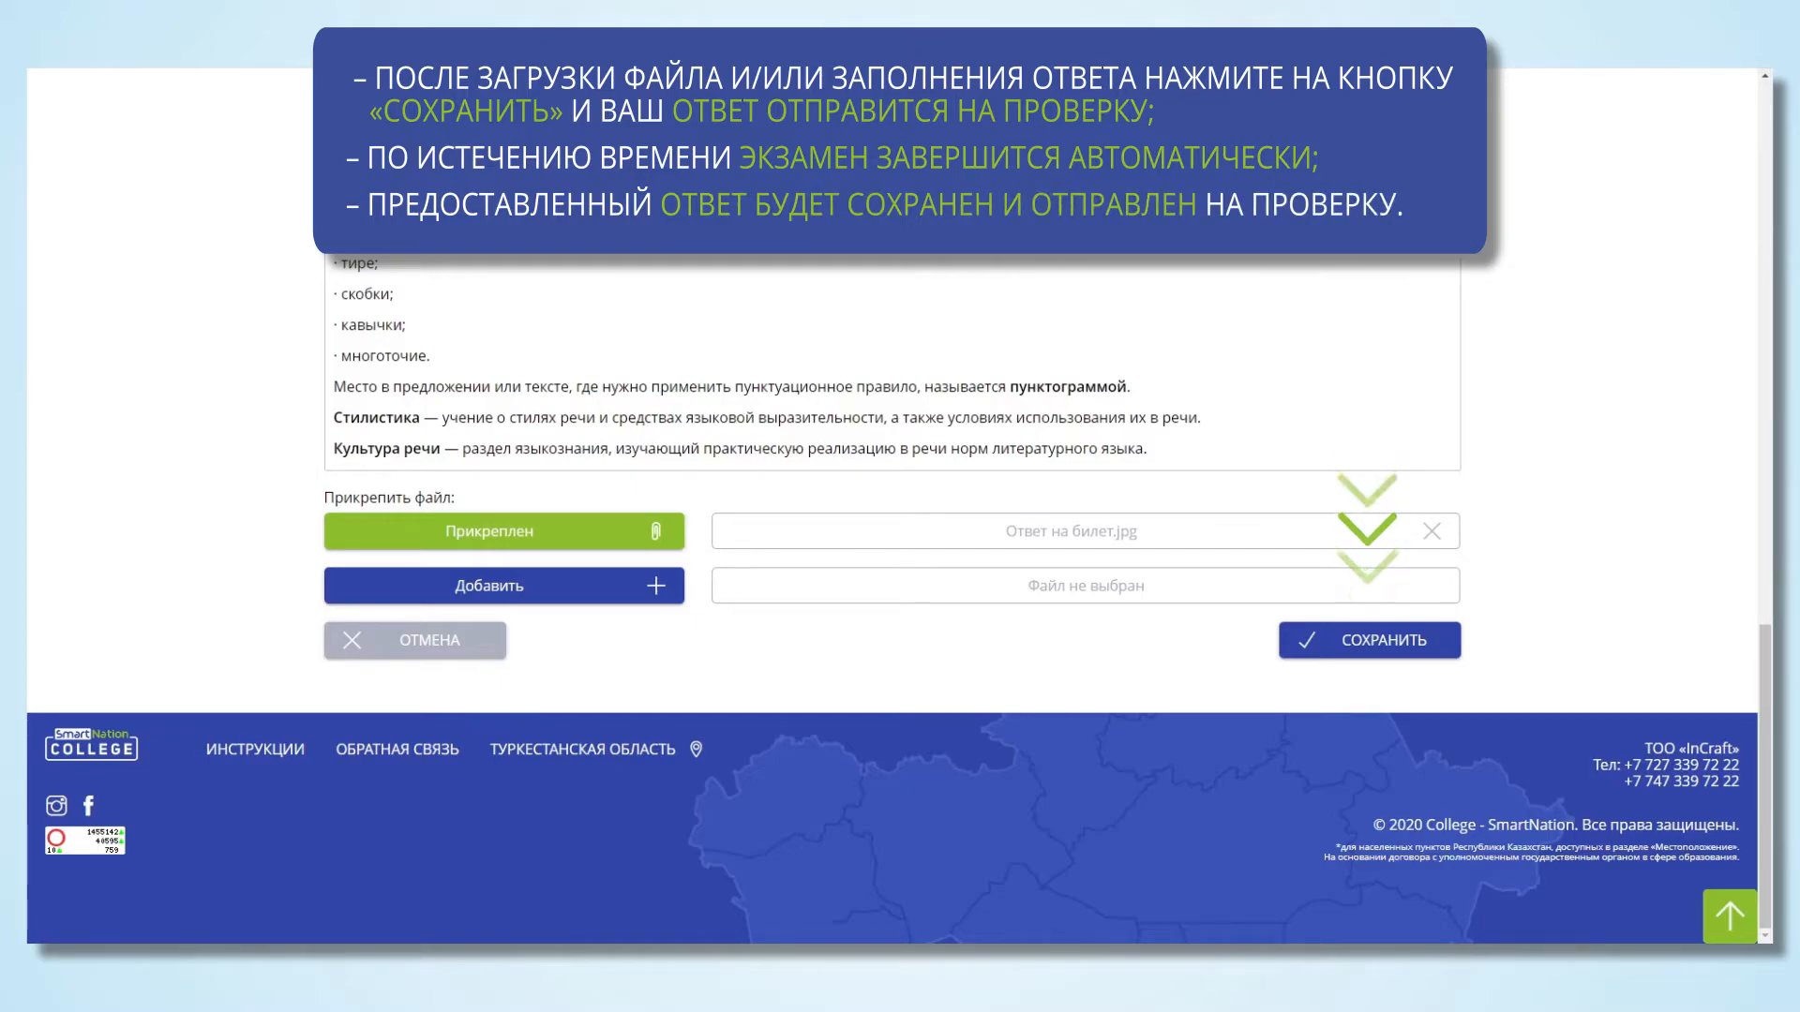
click(1369, 640)
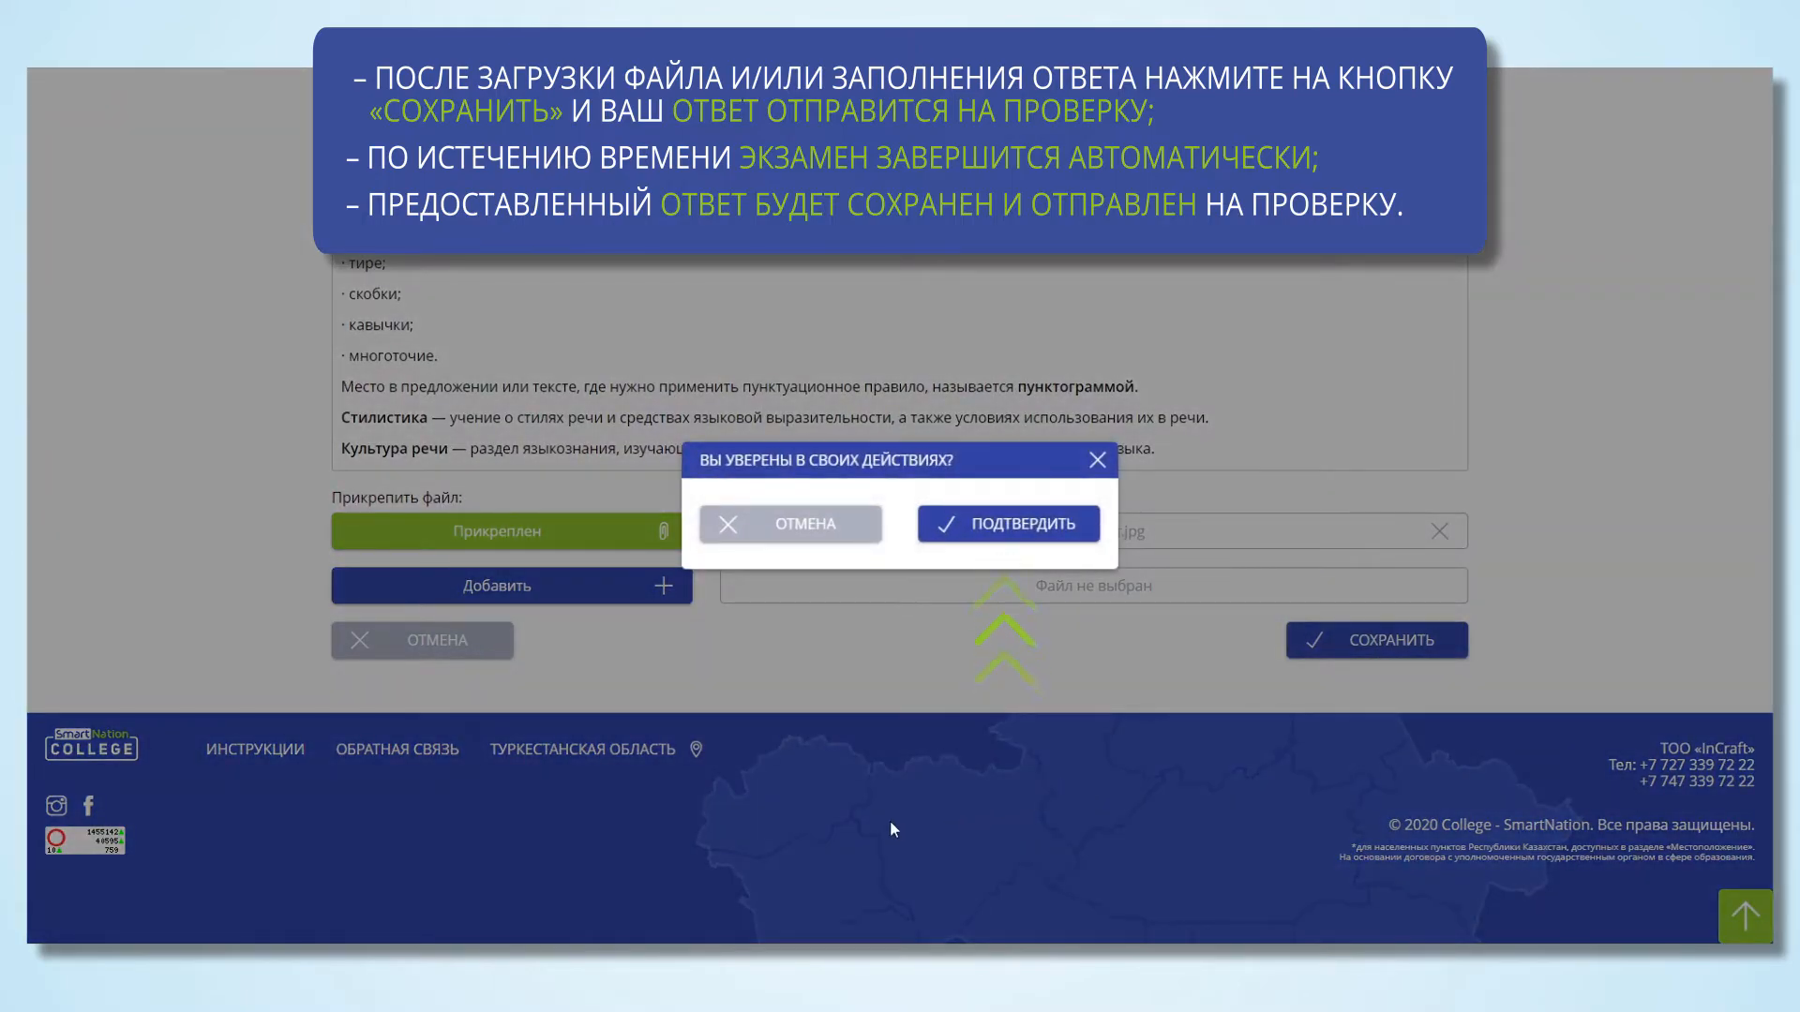
click(1007, 524)
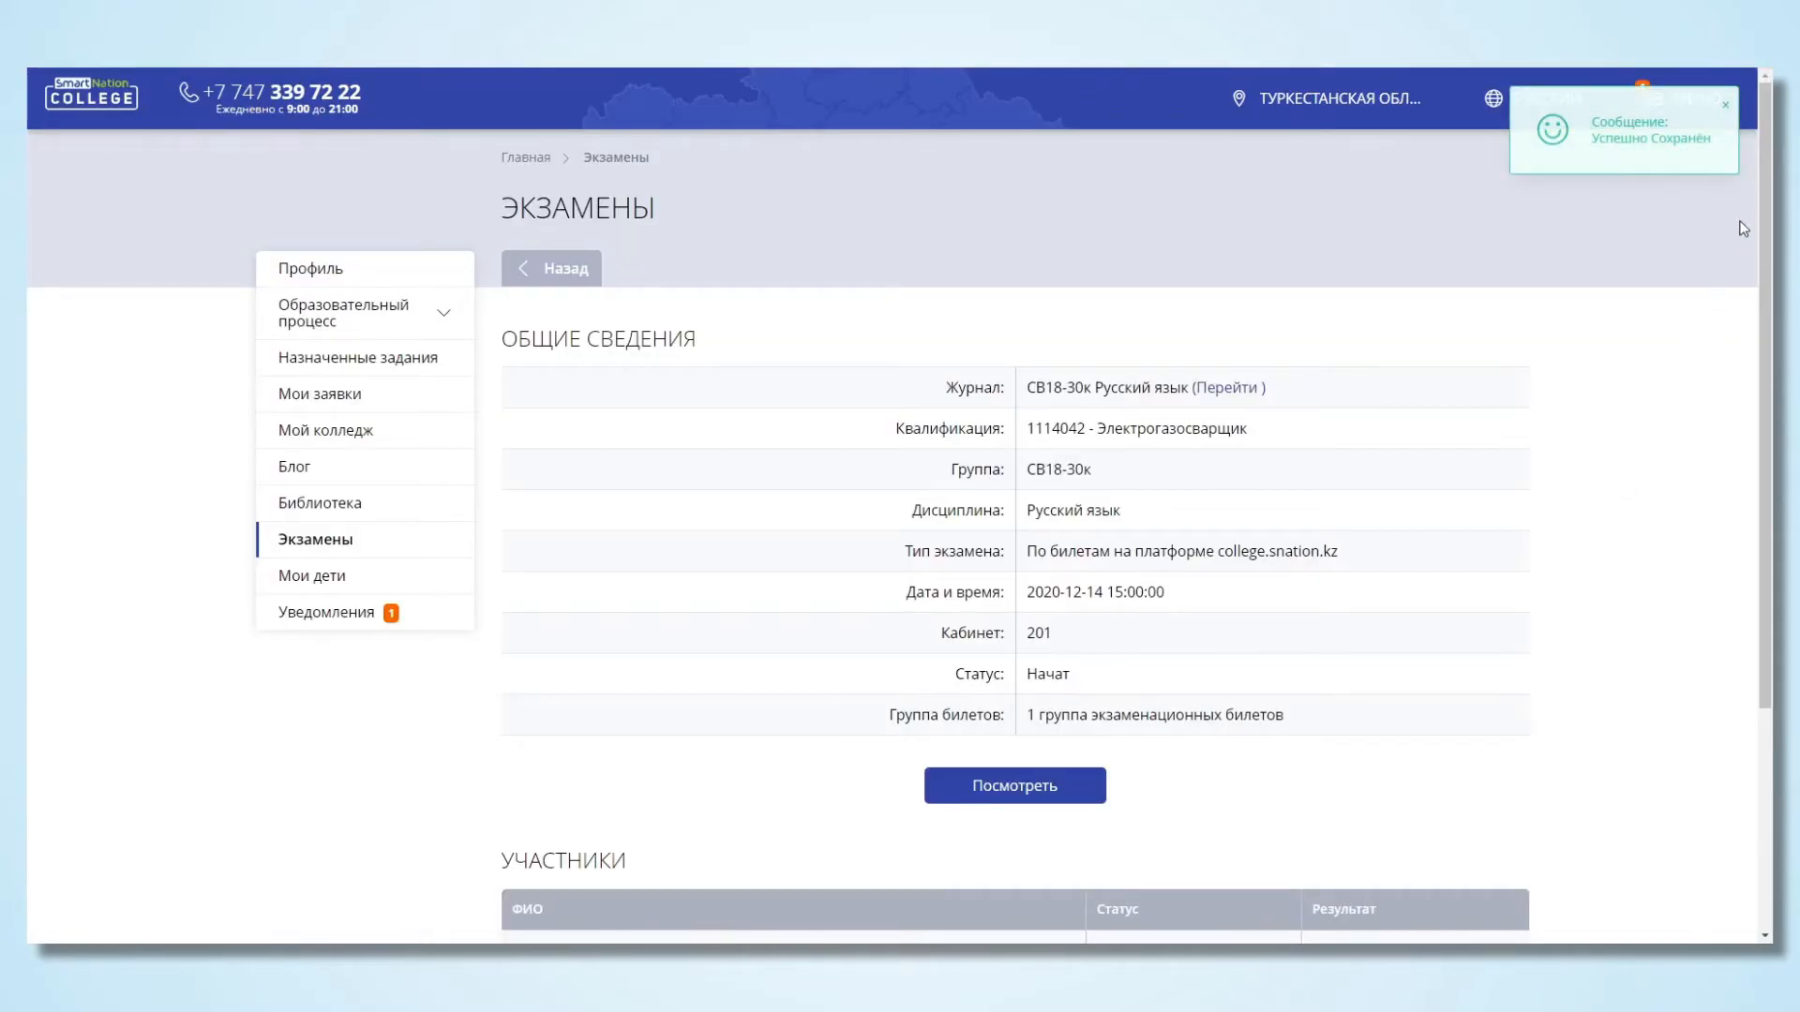
scroll(1767, 375, down, 3)
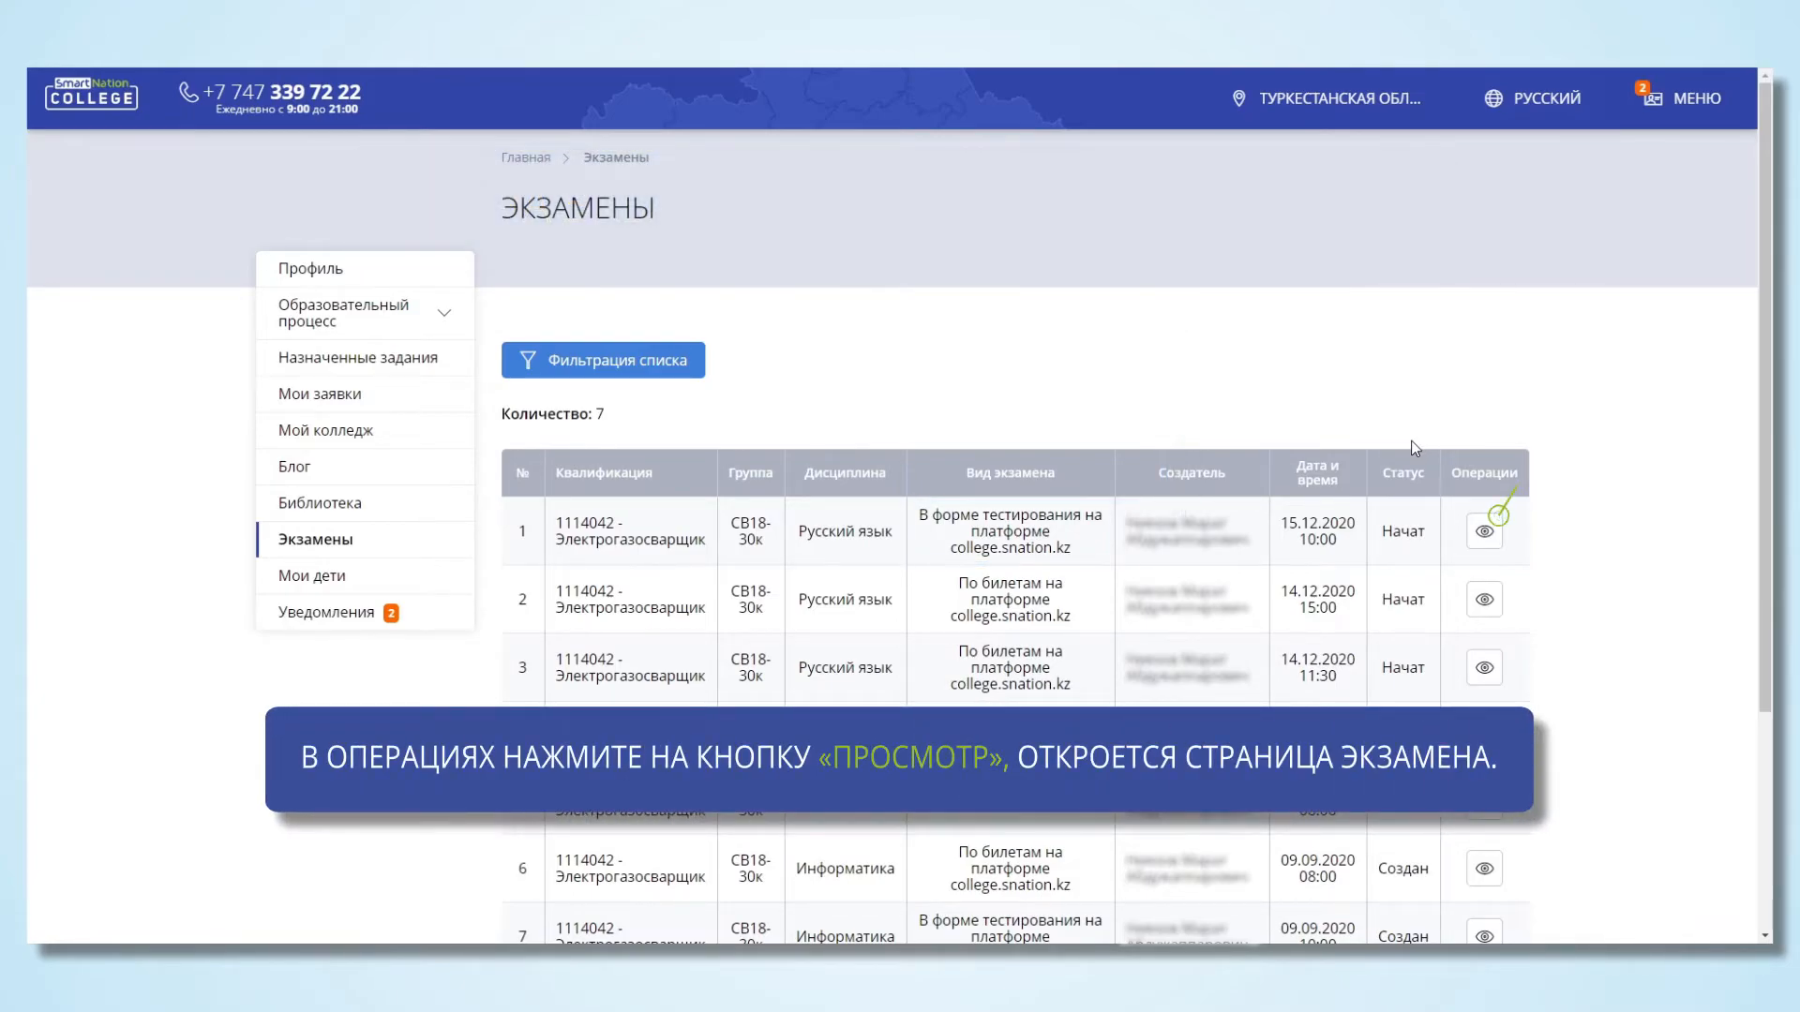
Step: Open the Русский язык test-form exam dated 15.12.2020 10:00 and start it
click(1483, 532)
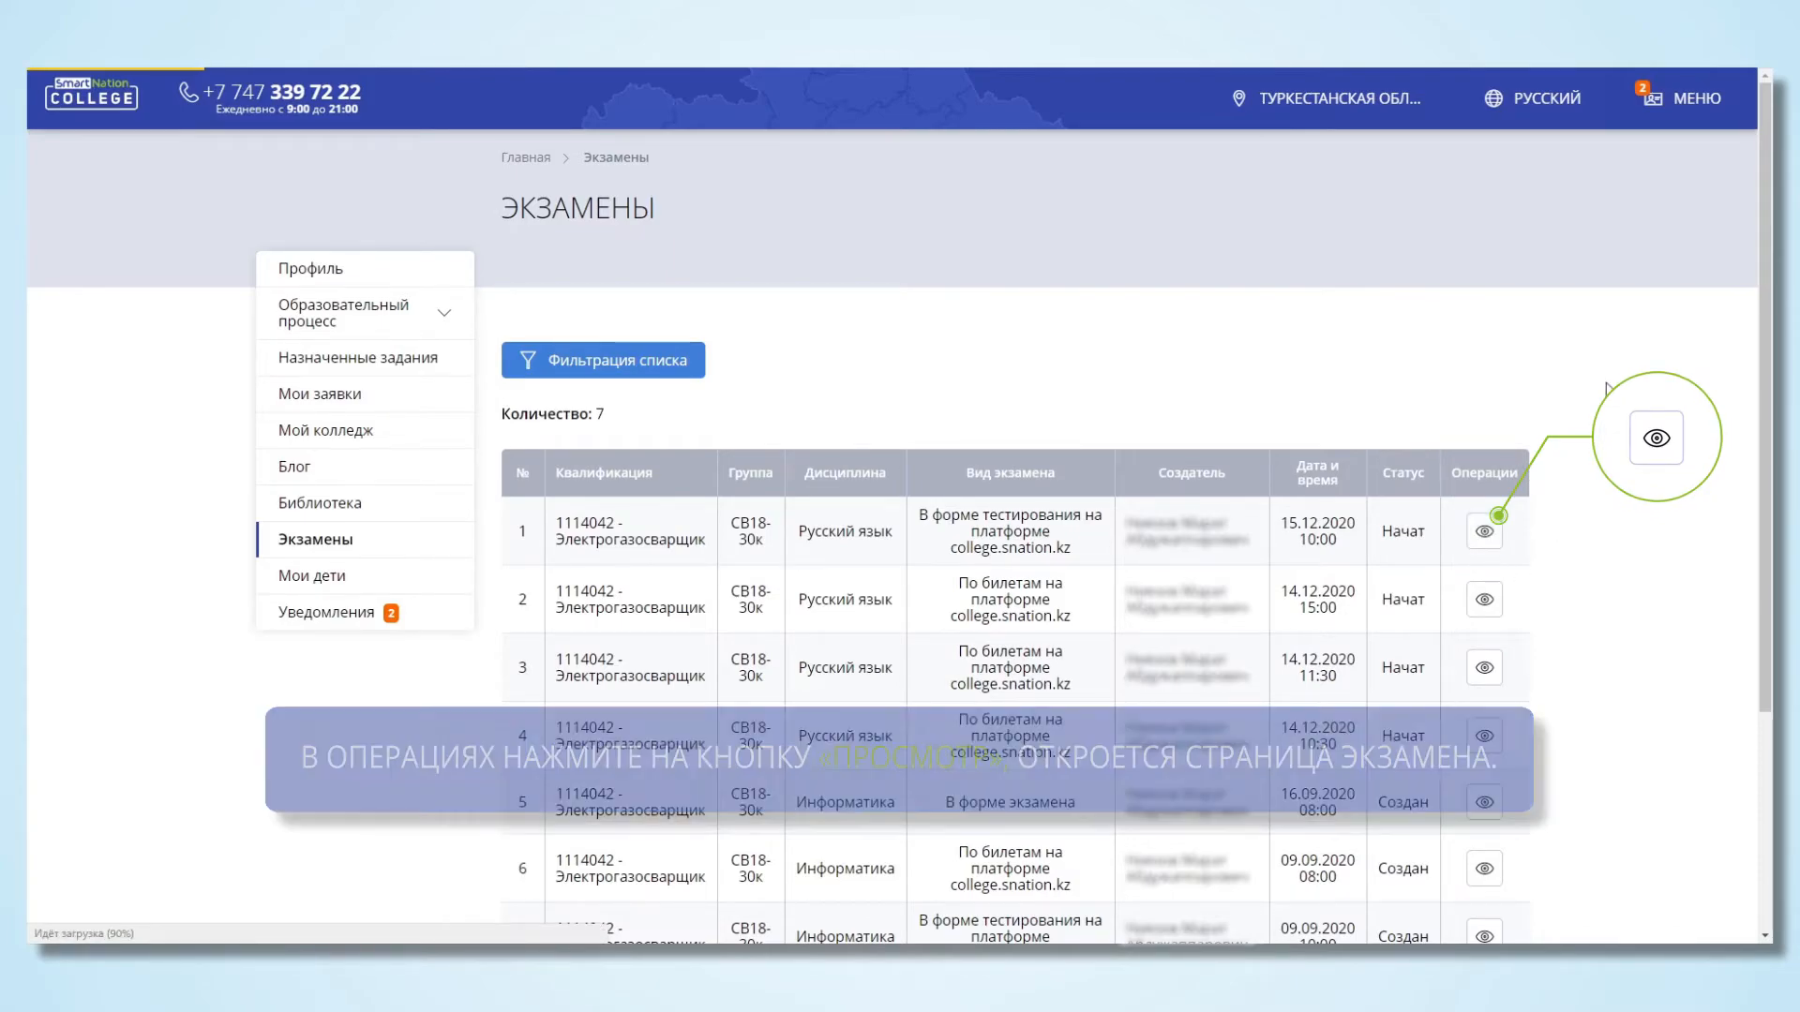
scroll(1612, 375, down, 3)
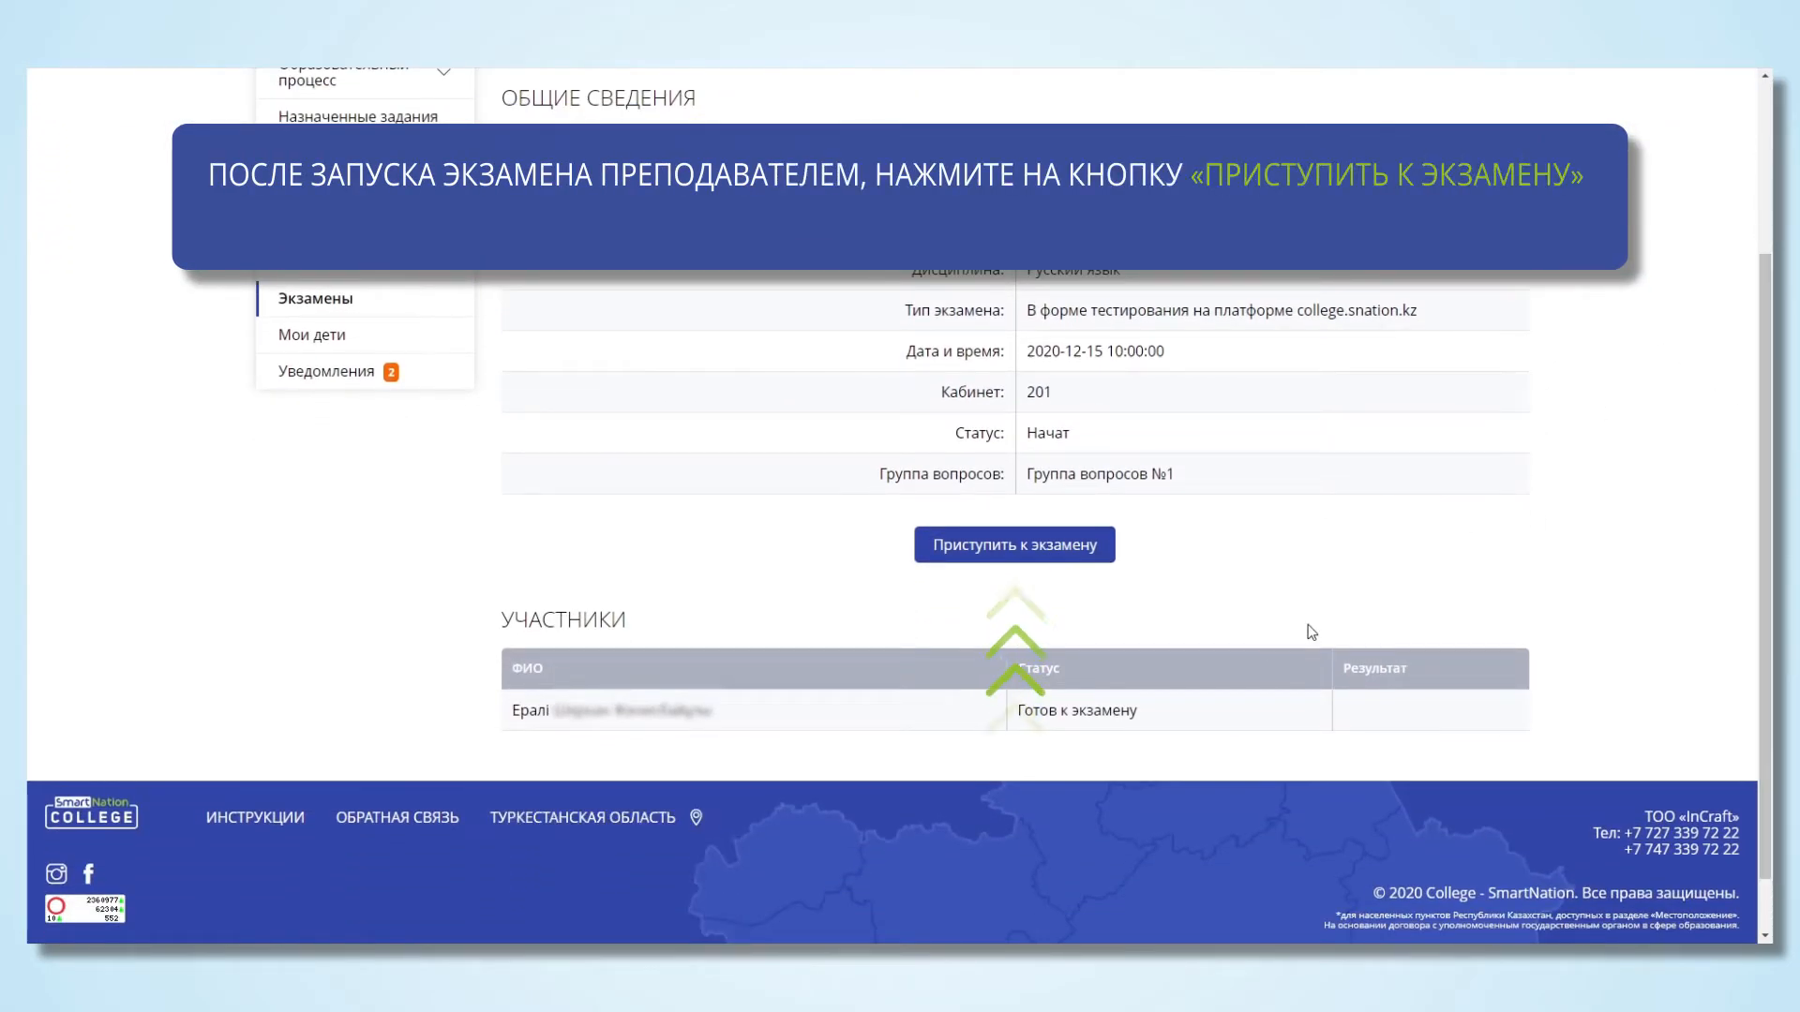
click(1060, 557)
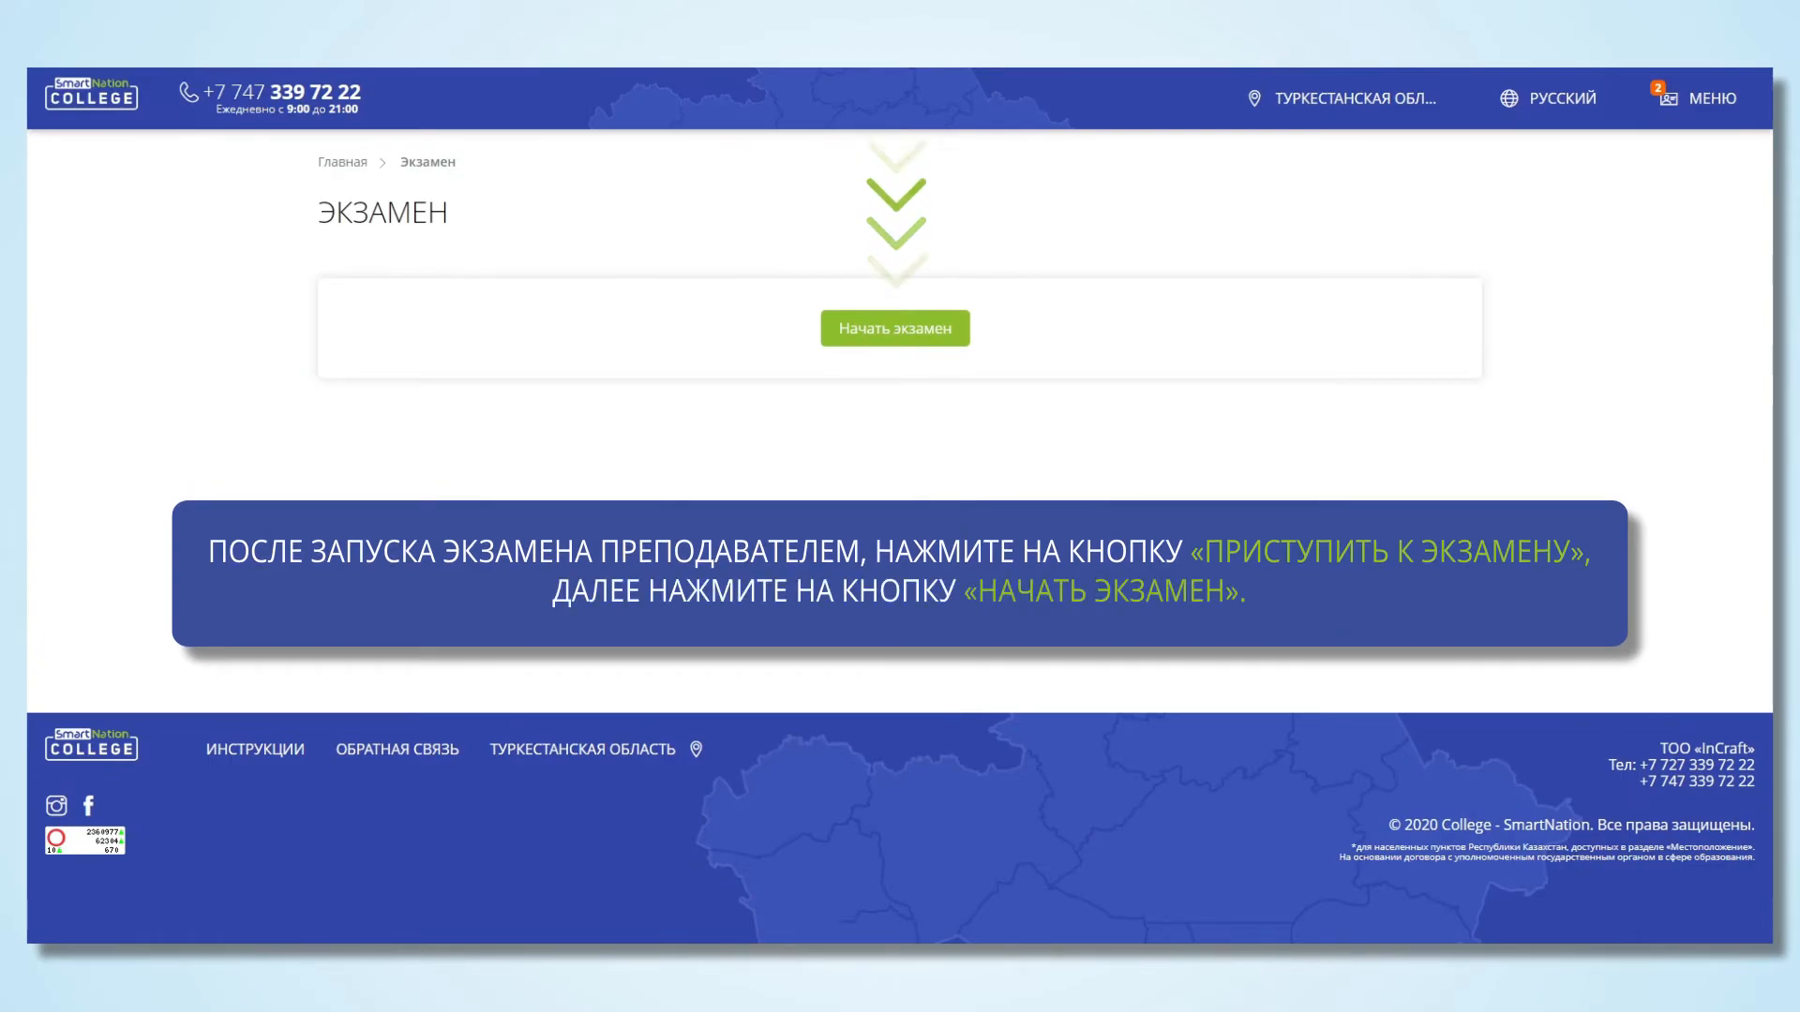
click(928, 339)
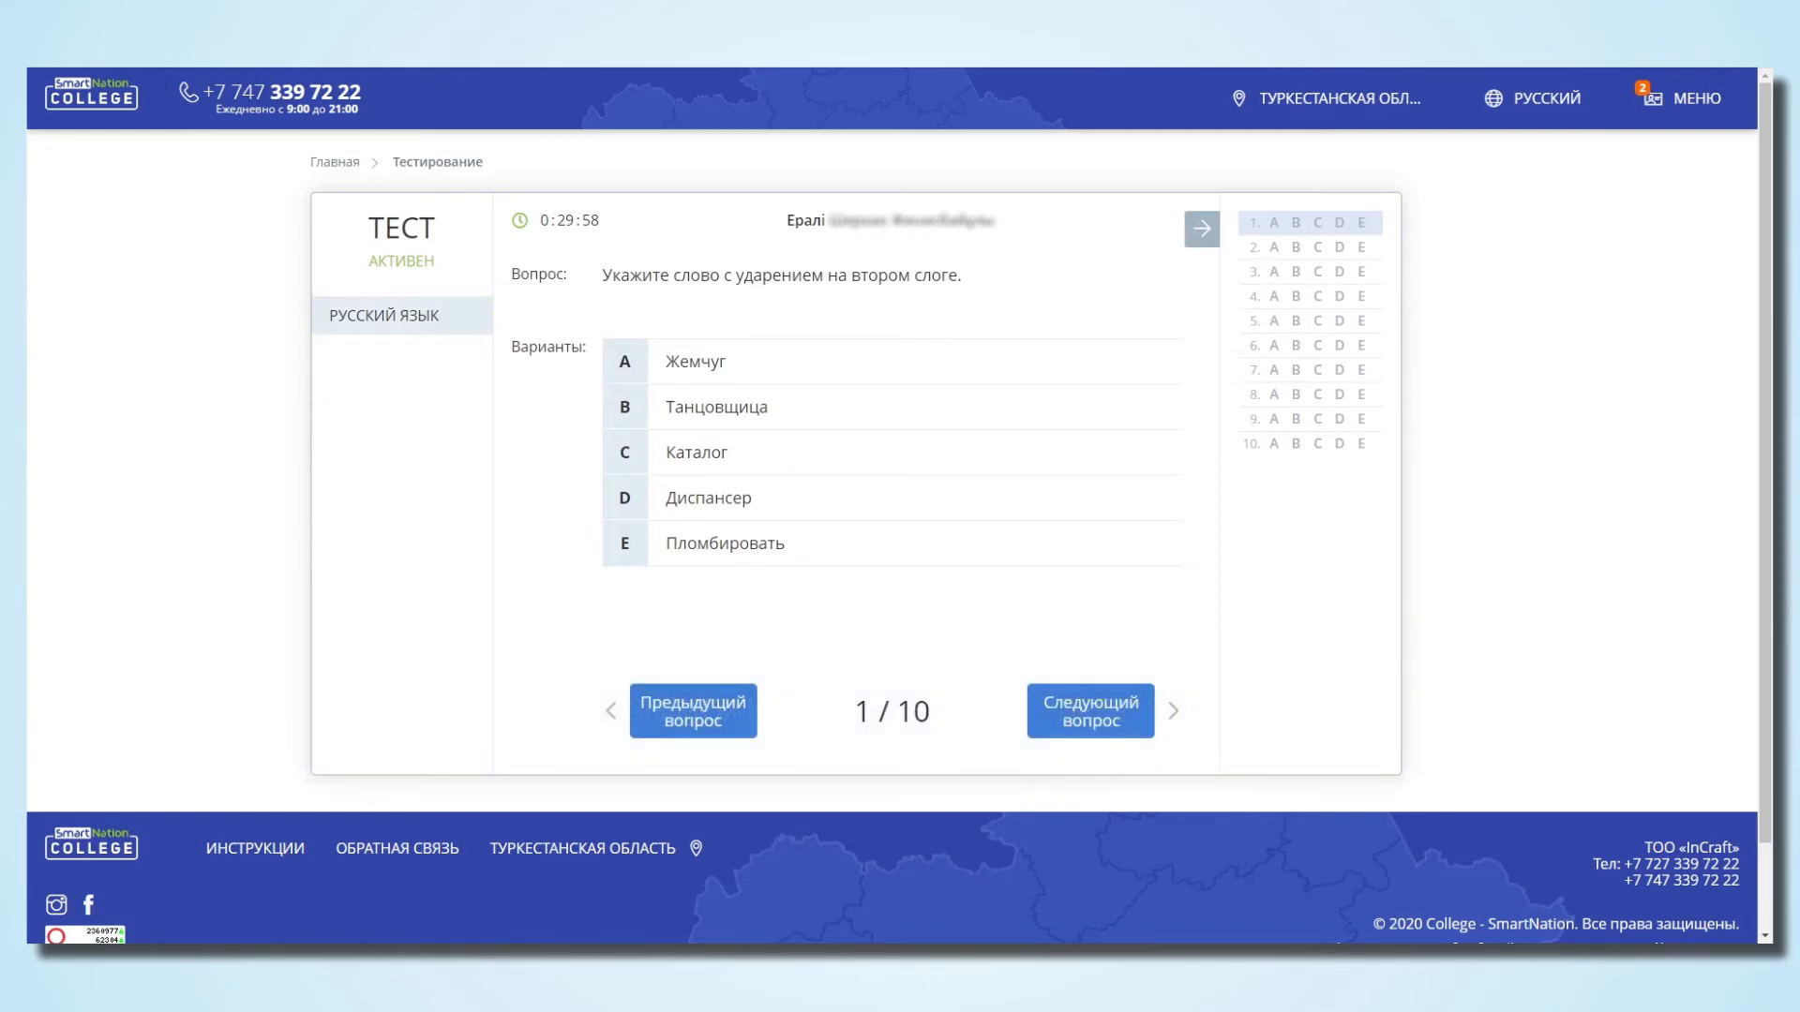
Step: Answer the ten test questions with B, E, D, A, C, E, C, E, E, D, then finish the test and confirm
click(776, 406)
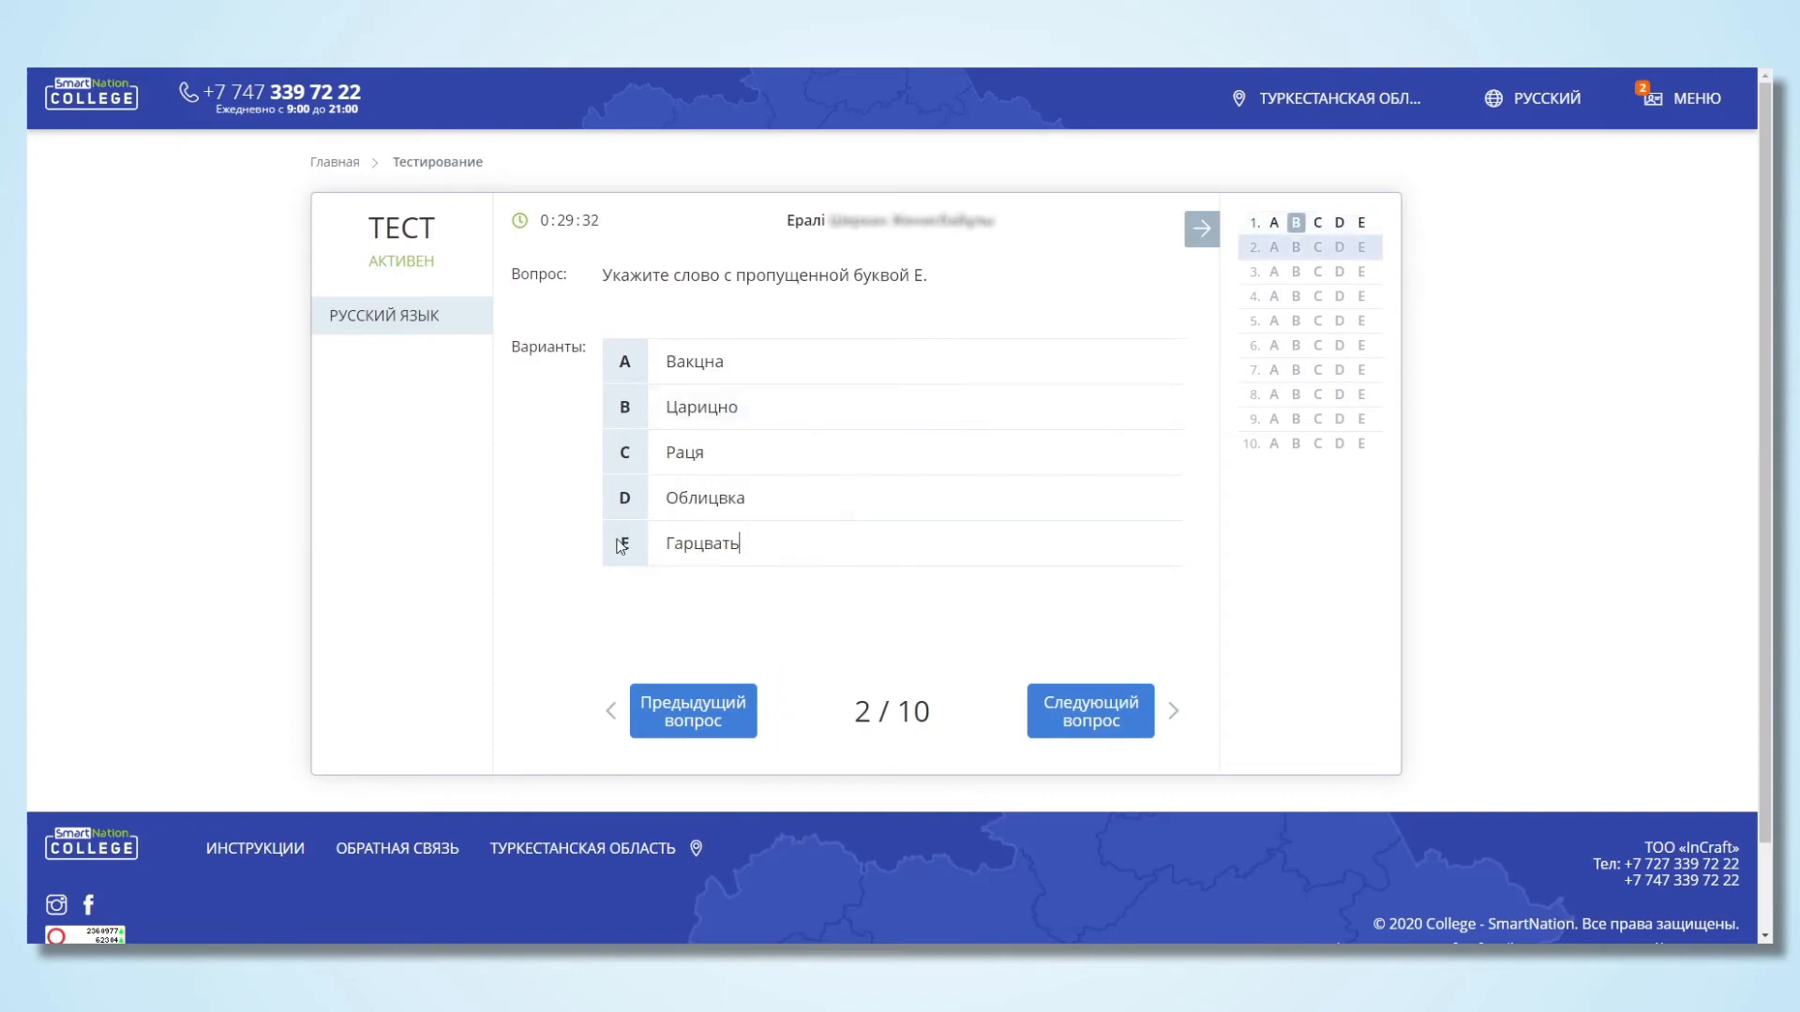
click(675, 546)
click(745, 498)
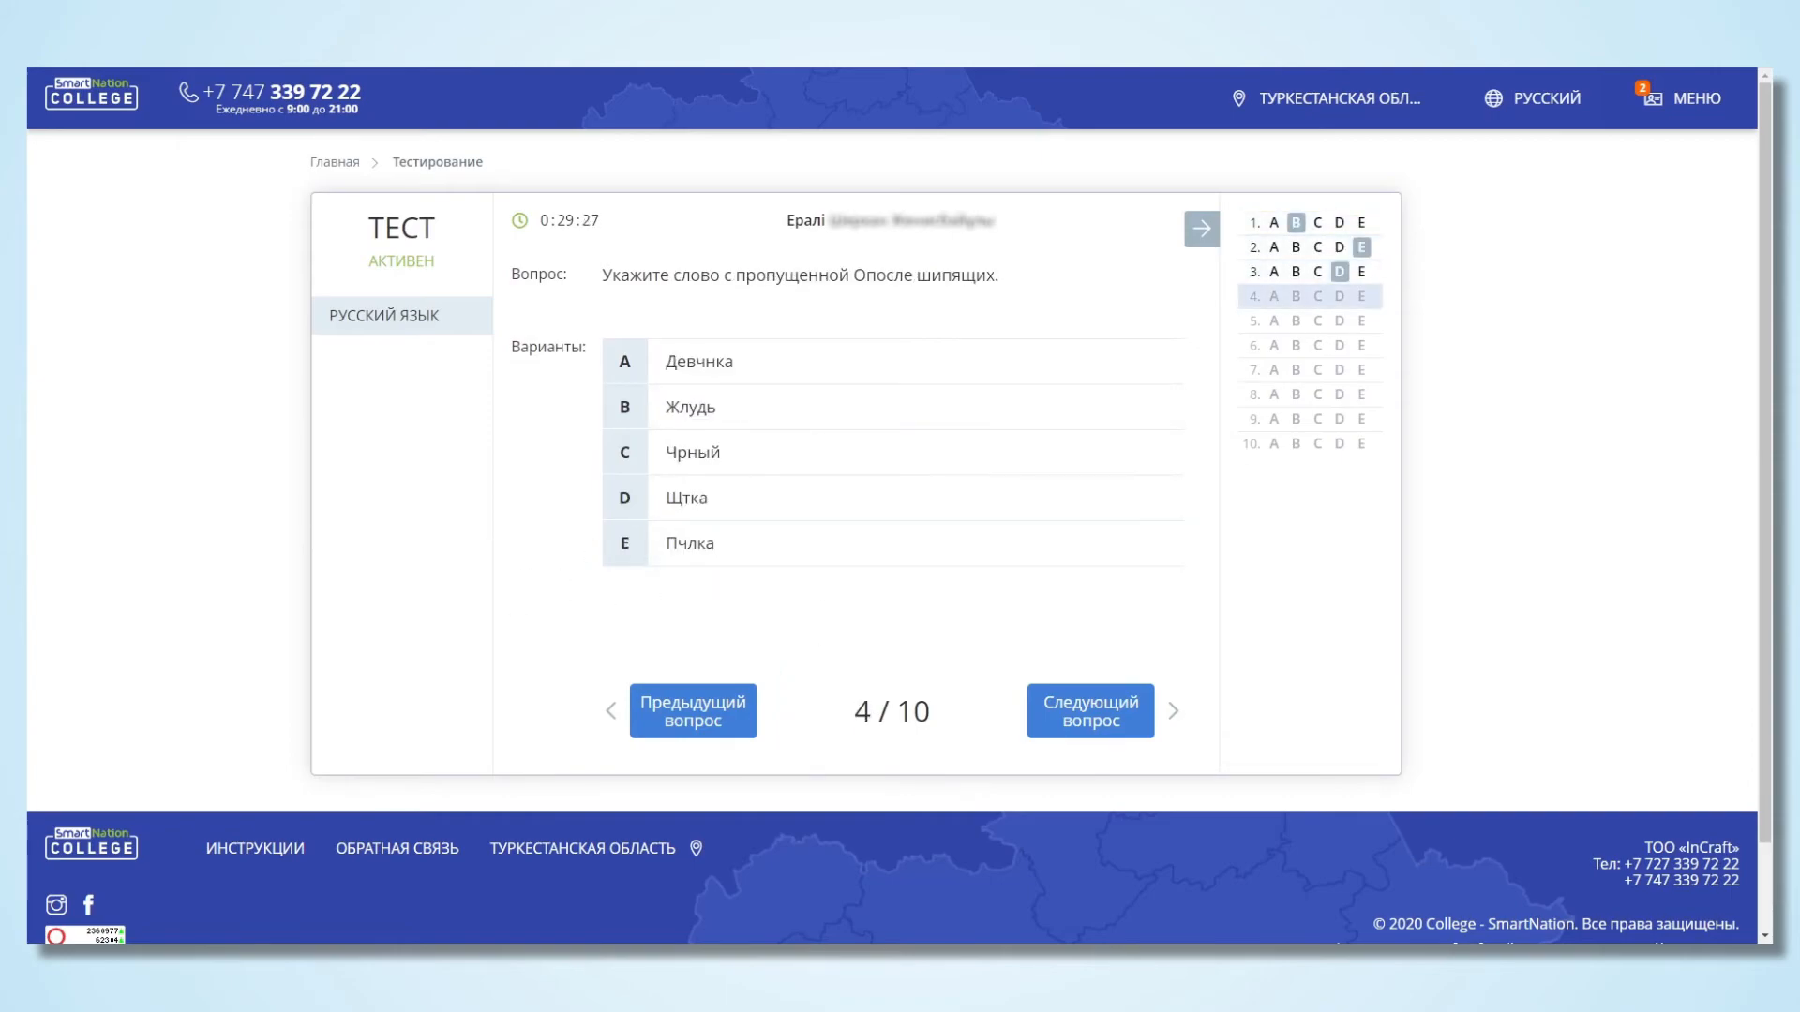
click(677, 366)
click(788, 453)
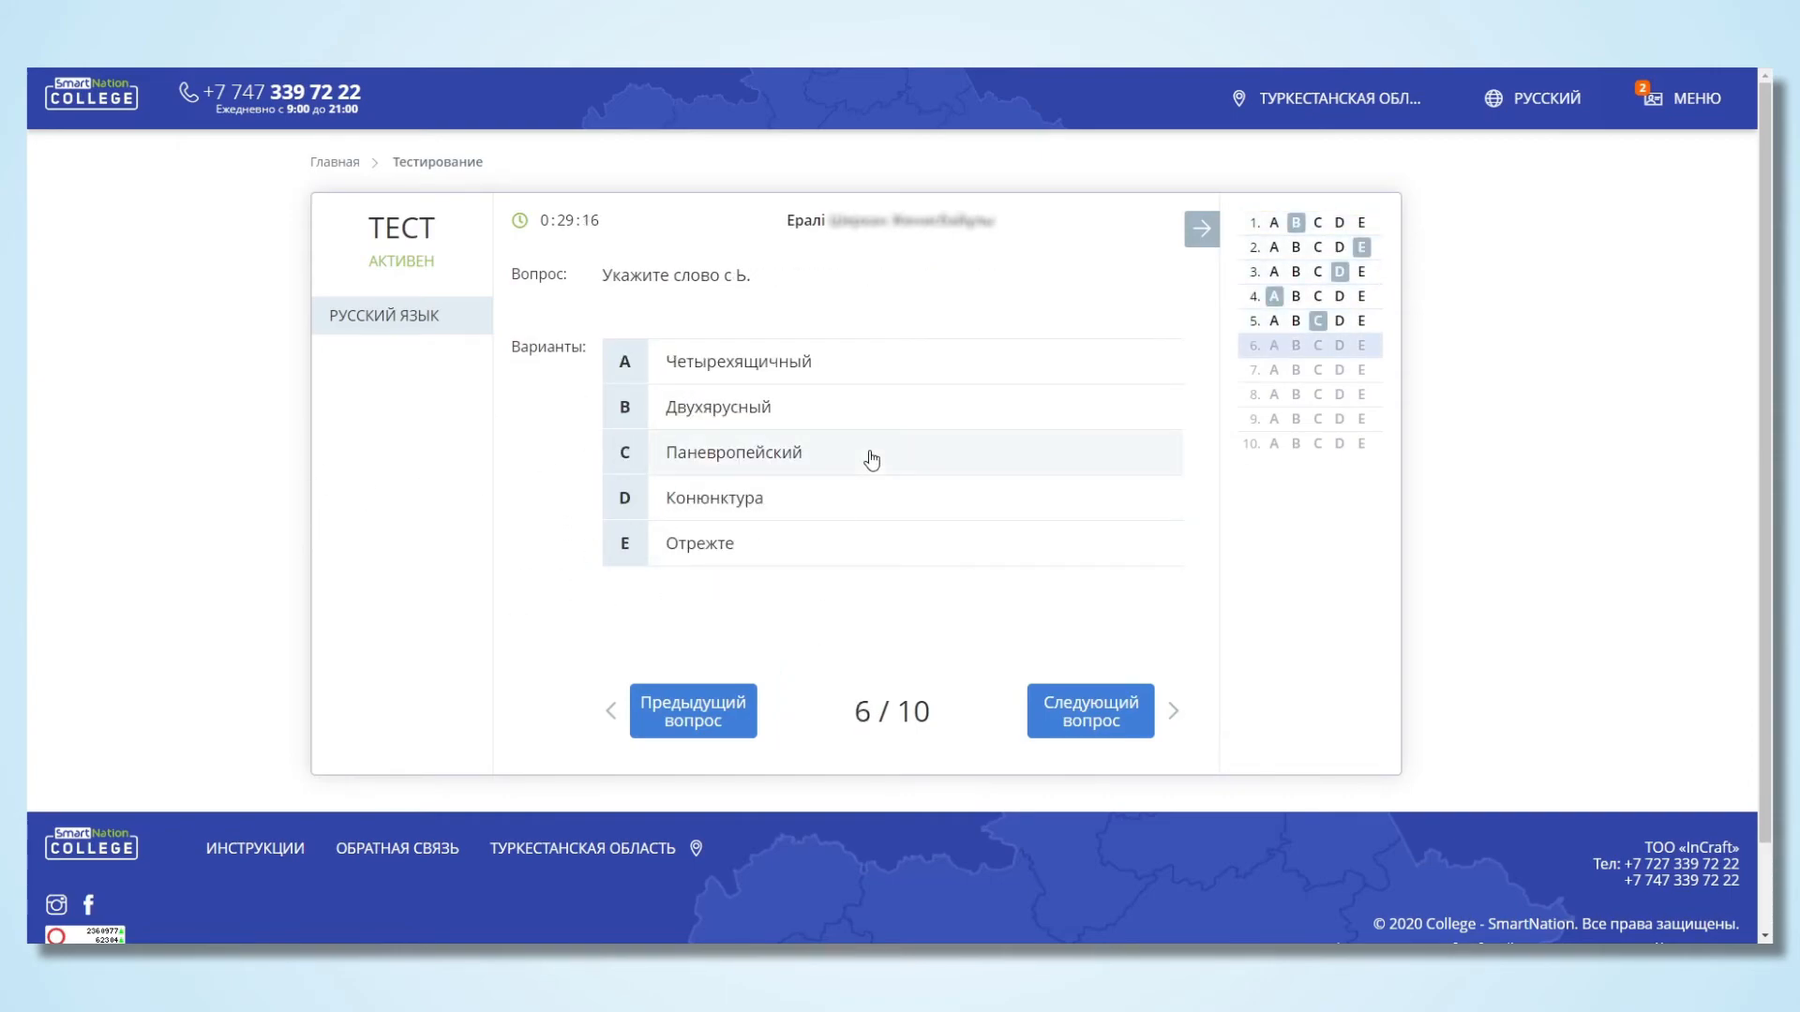
click(703, 544)
click(694, 455)
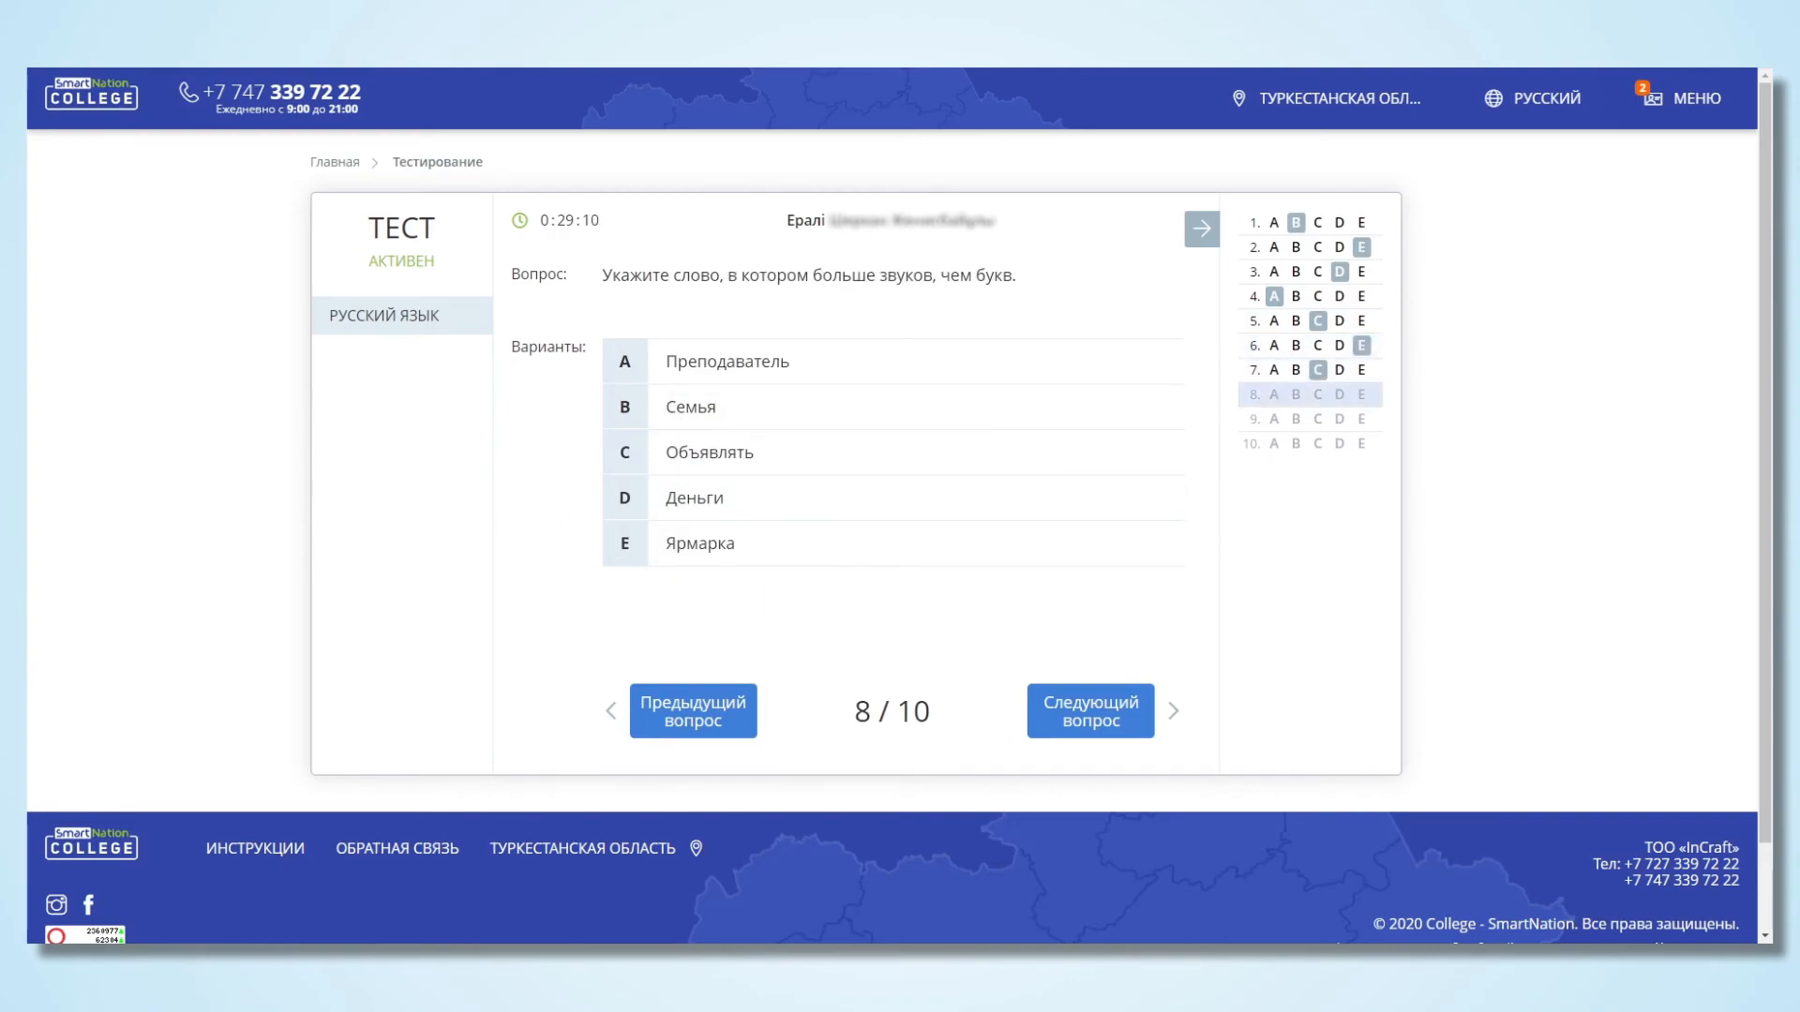
click(824, 559)
click(764, 567)
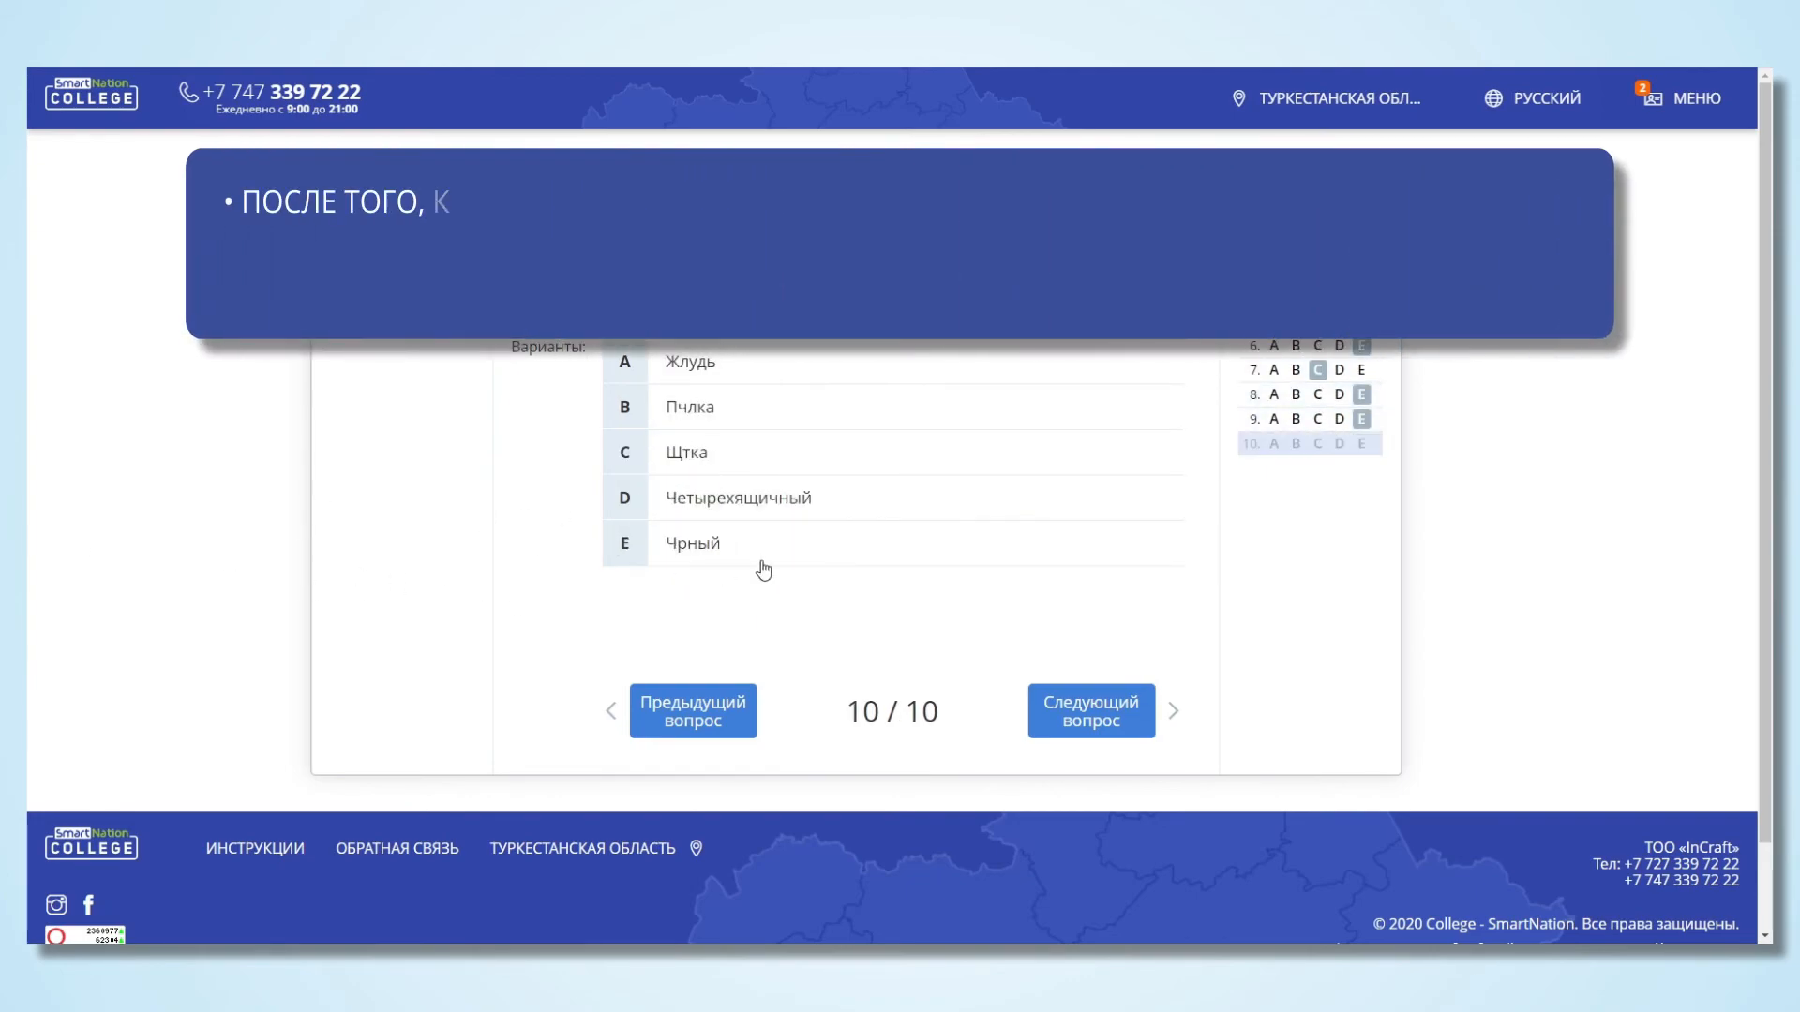
click(741, 498)
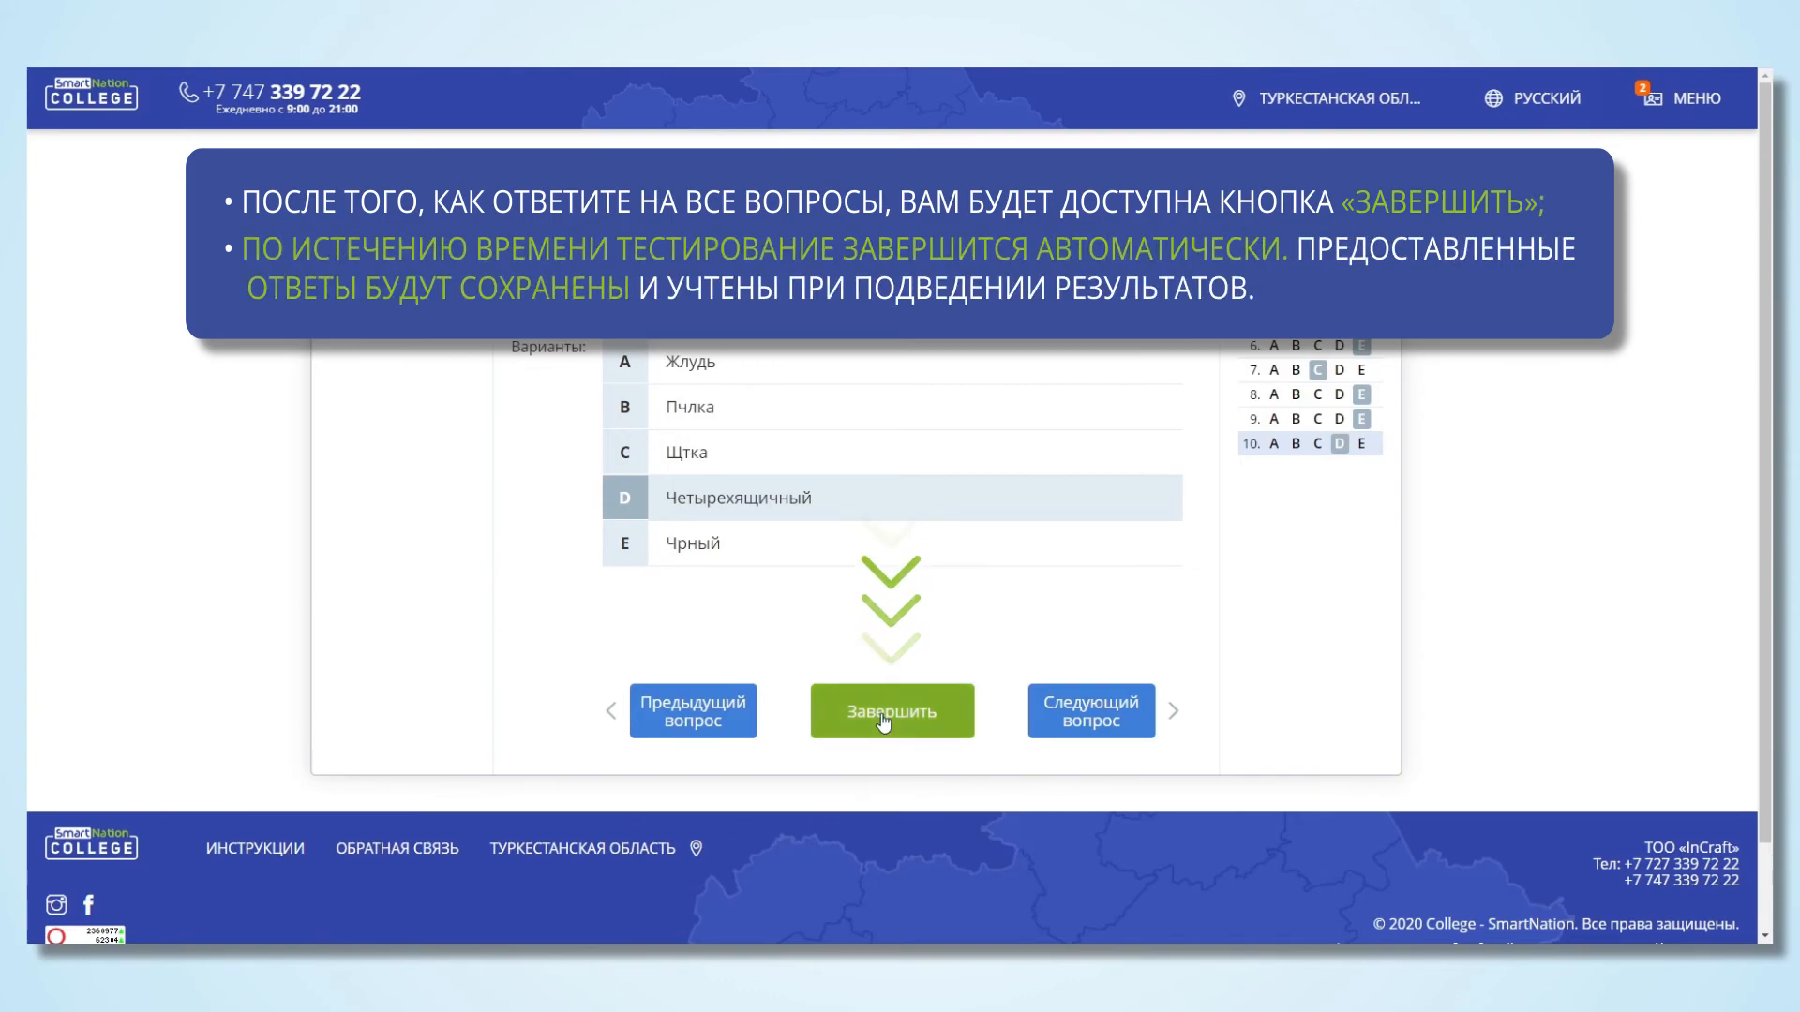
click(933, 713)
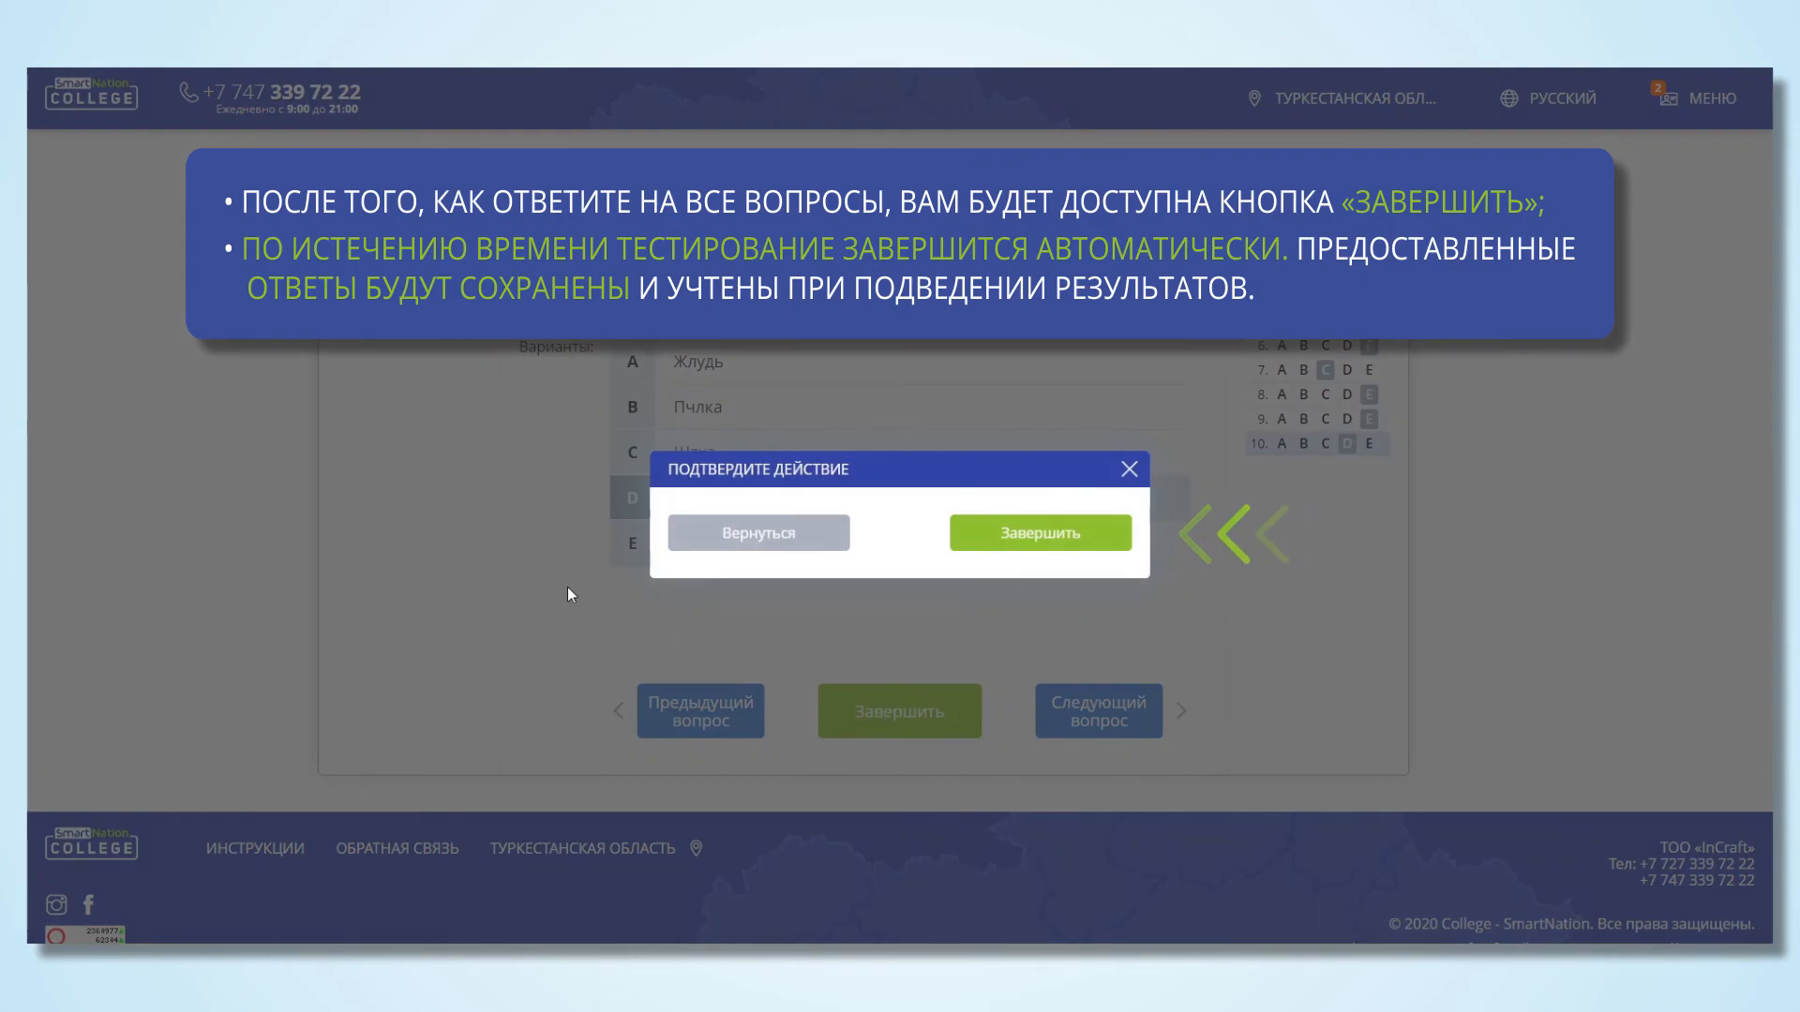
click(1022, 535)
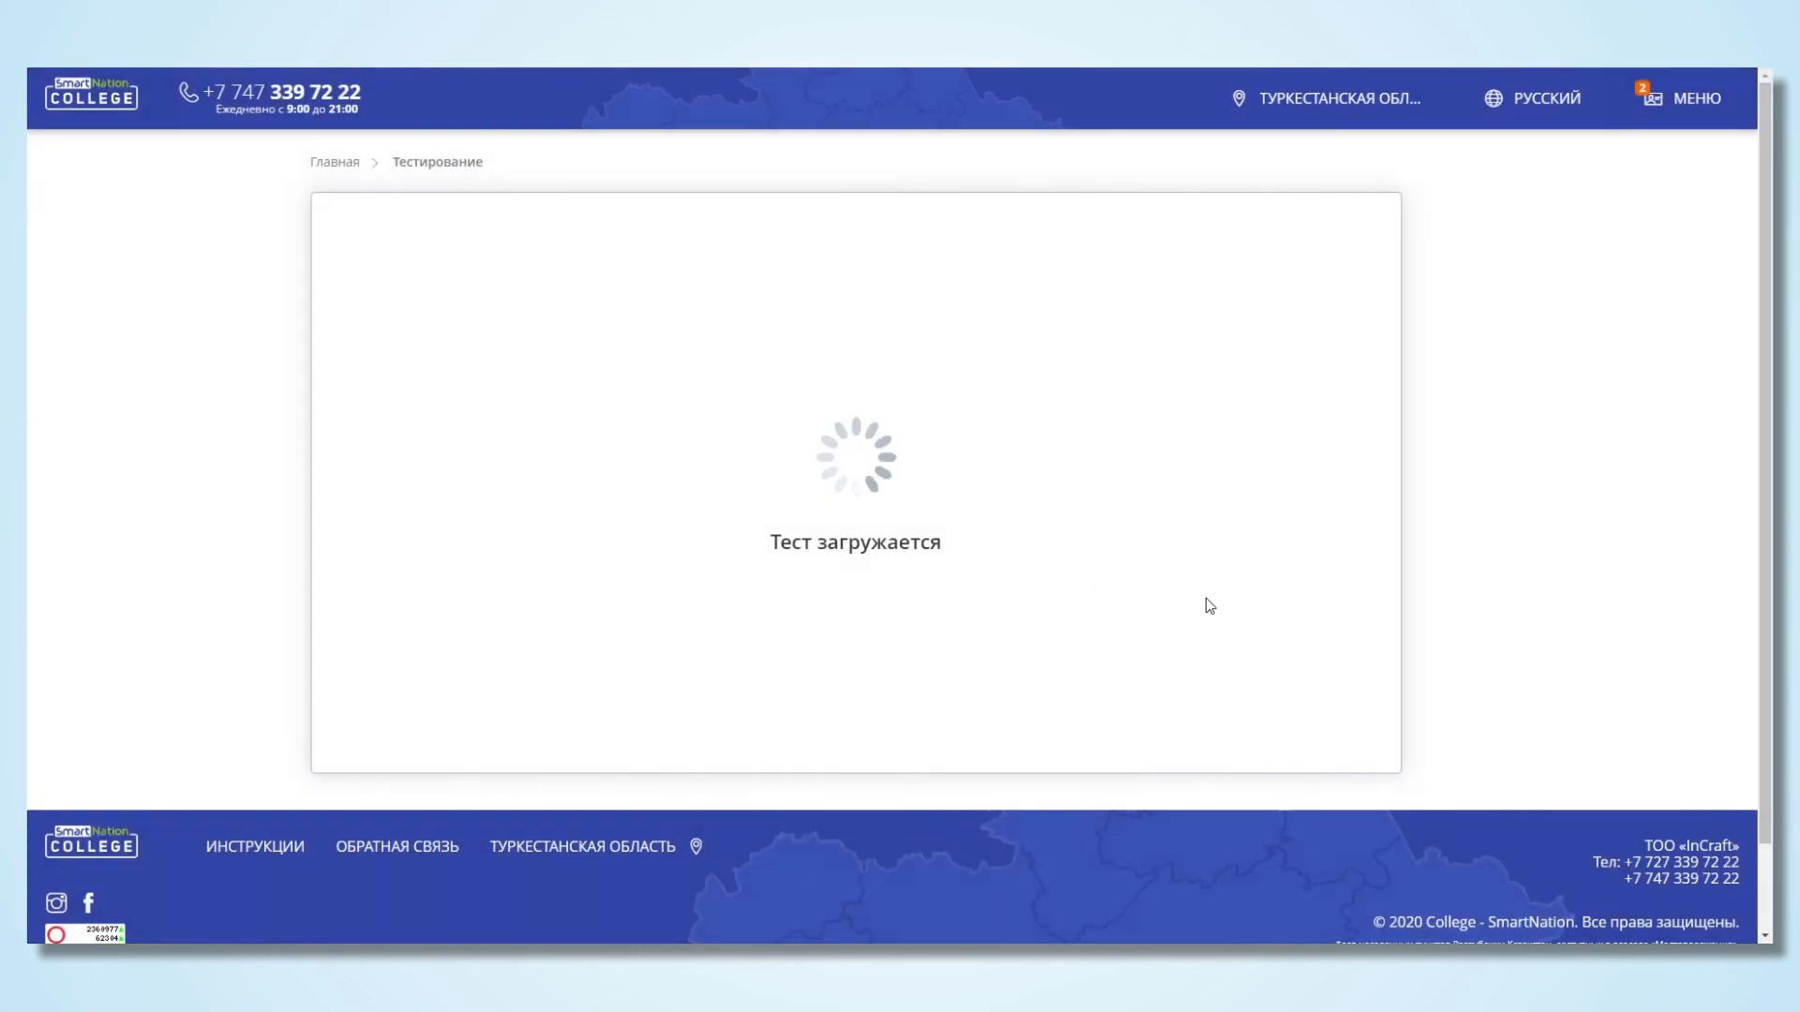